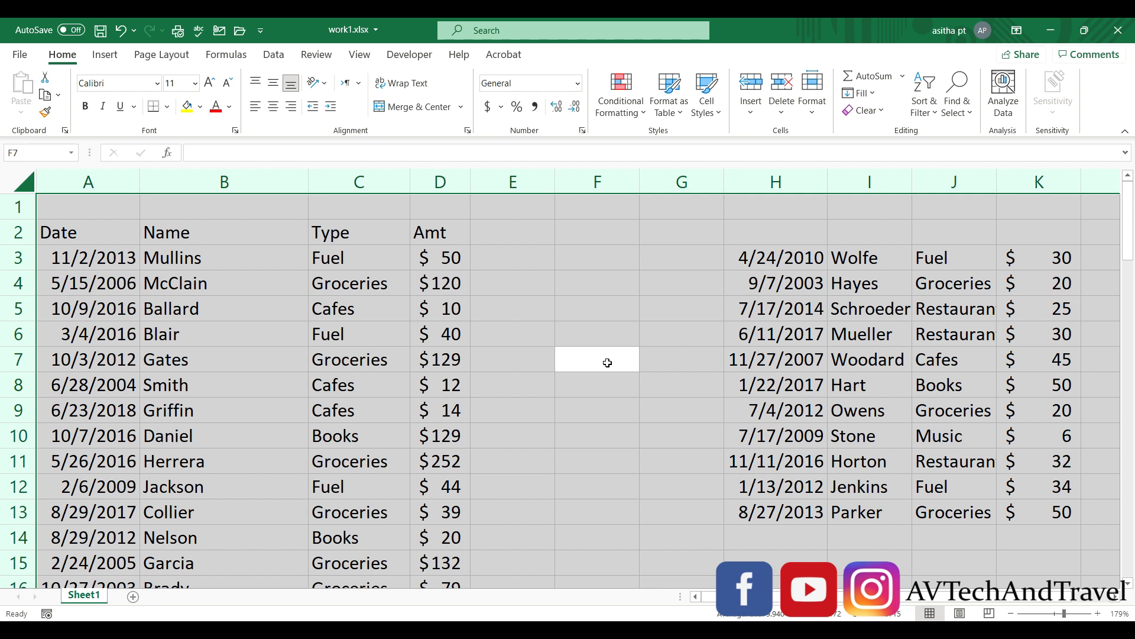
Select the entire data block in columns H to K, and the entire table in columns A to D.
{"action": "left_click", "coordinate": [609, 422]}
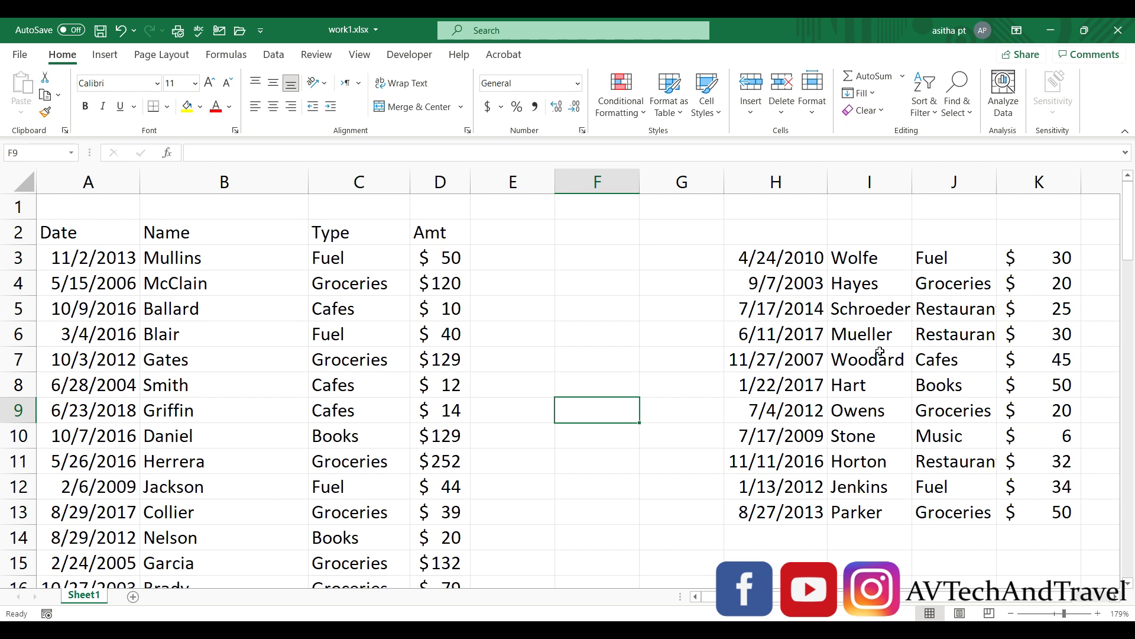
{"action": "left_click", "coordinate": [866, 386]}
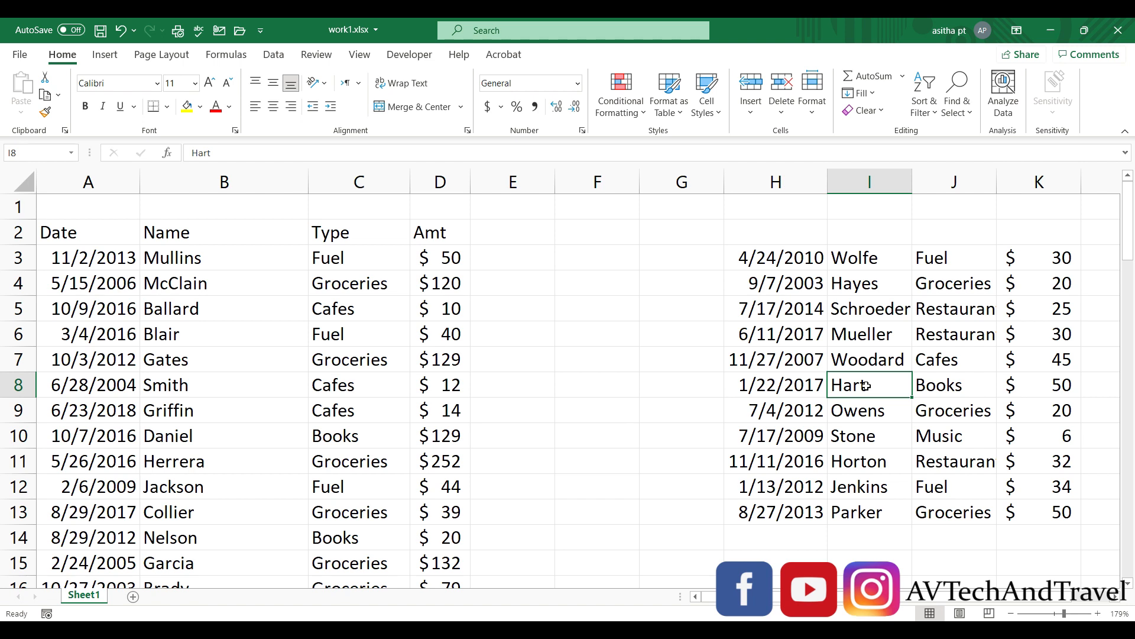
{"action": "key", "text": "ctrl+a"}
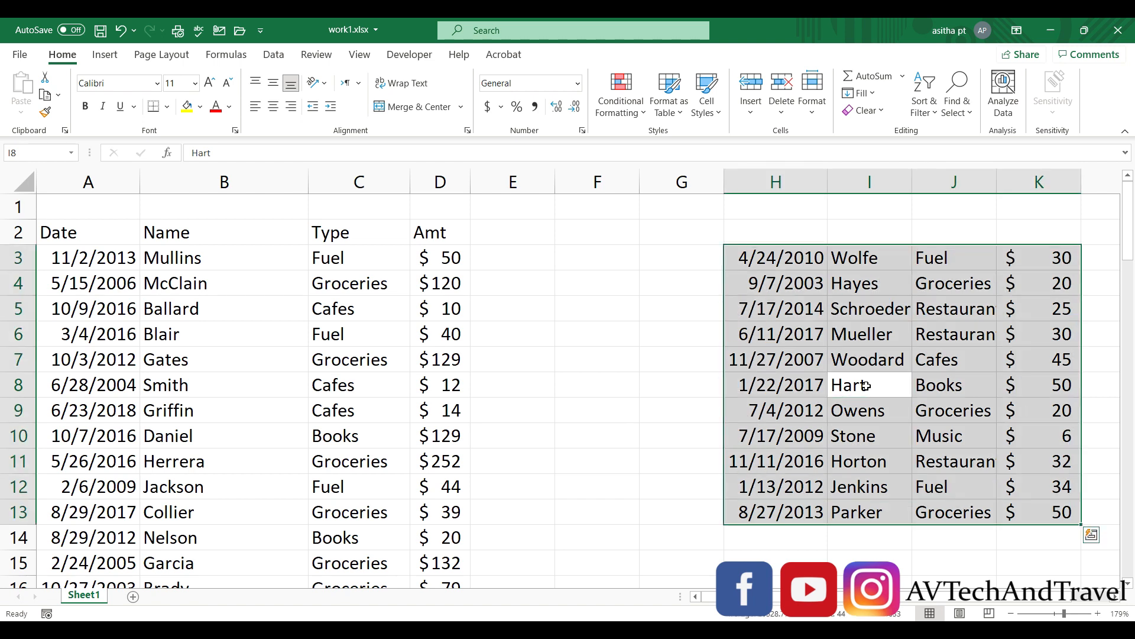
{"action": "left_click", "coordinate": [371, 375]}
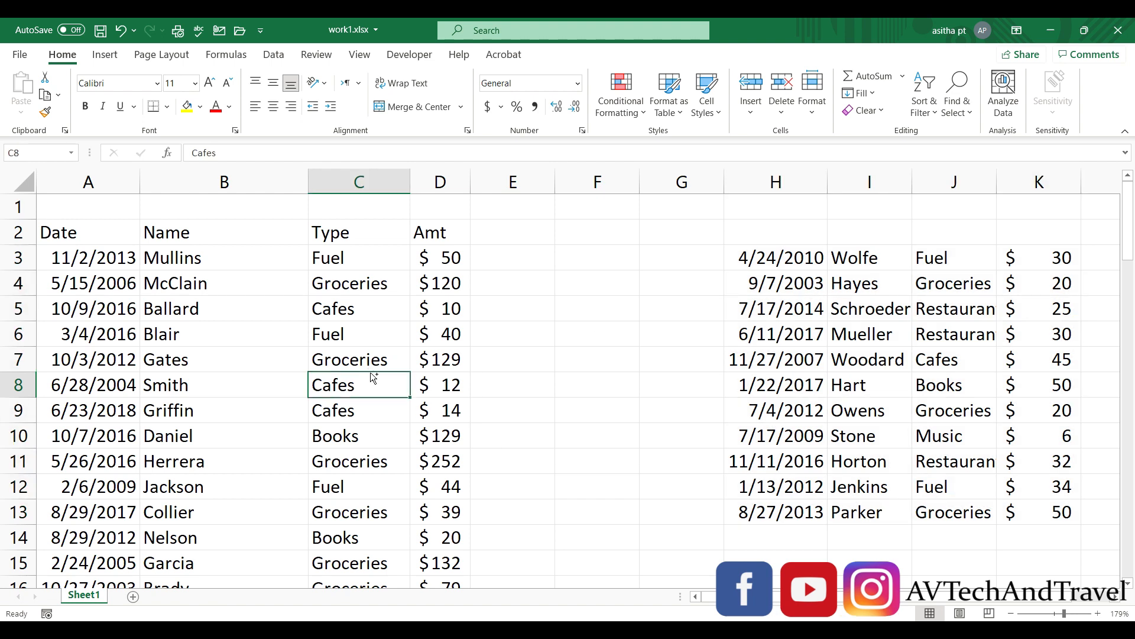
{"action": "key", "text": "ctrl+a"}
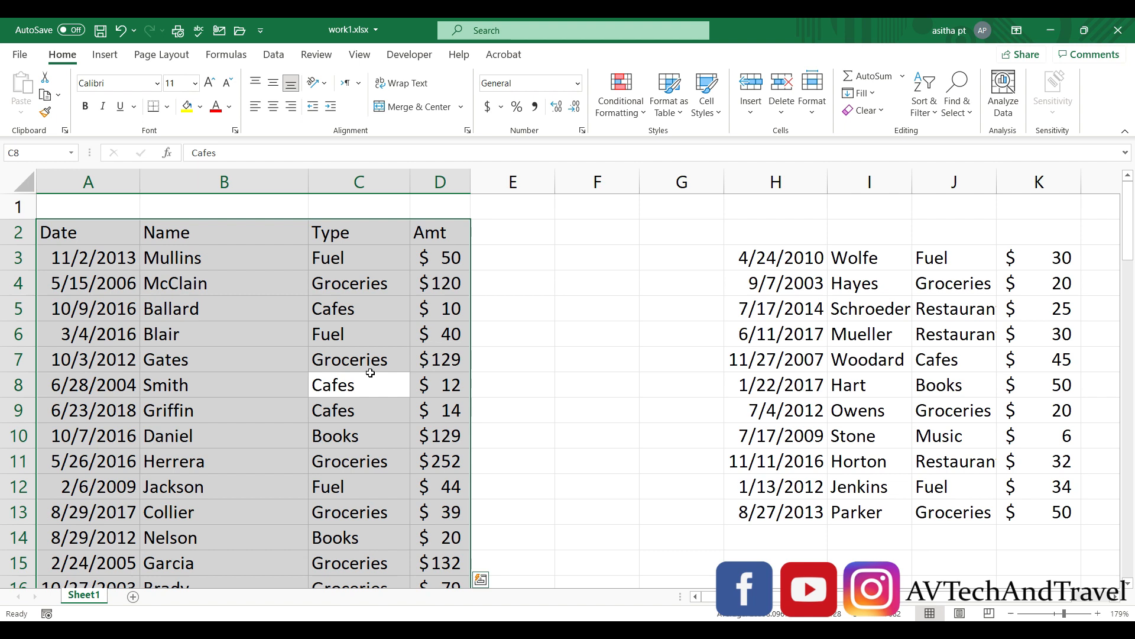
{"action": "left_click", "coordinate": [550, 375]}
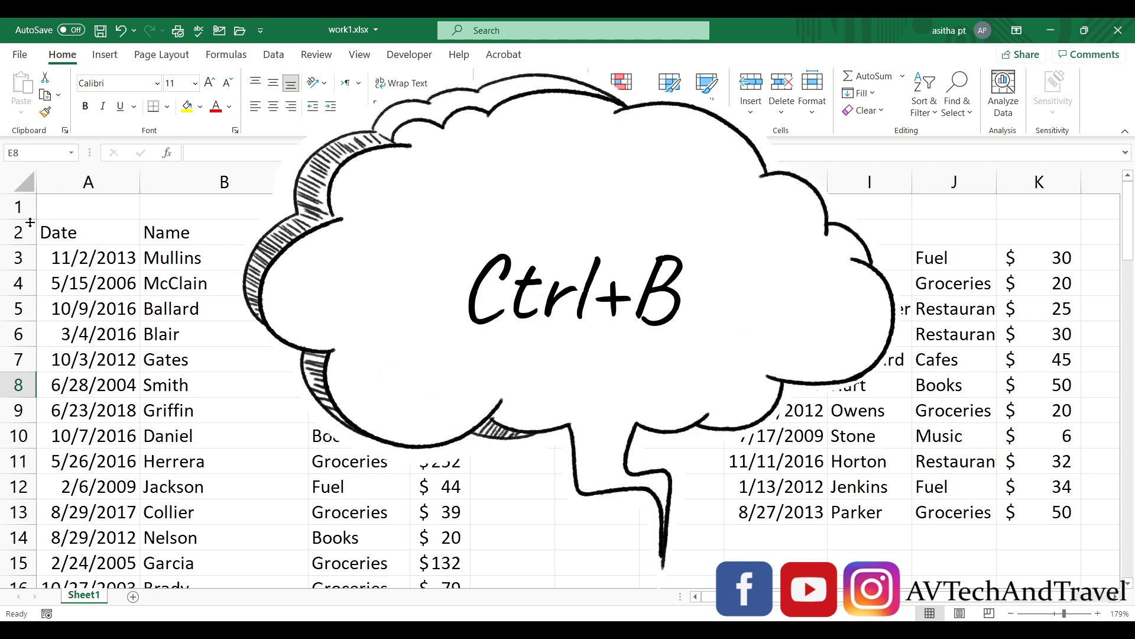
Make the header cells A2 to D2 of the main table bold.
{"action": "left_click", "coordinate": [54, 227]}
{"action": "left_click_drag", "start_coordinate": [147, 227], "coordinate": [466, 242]}
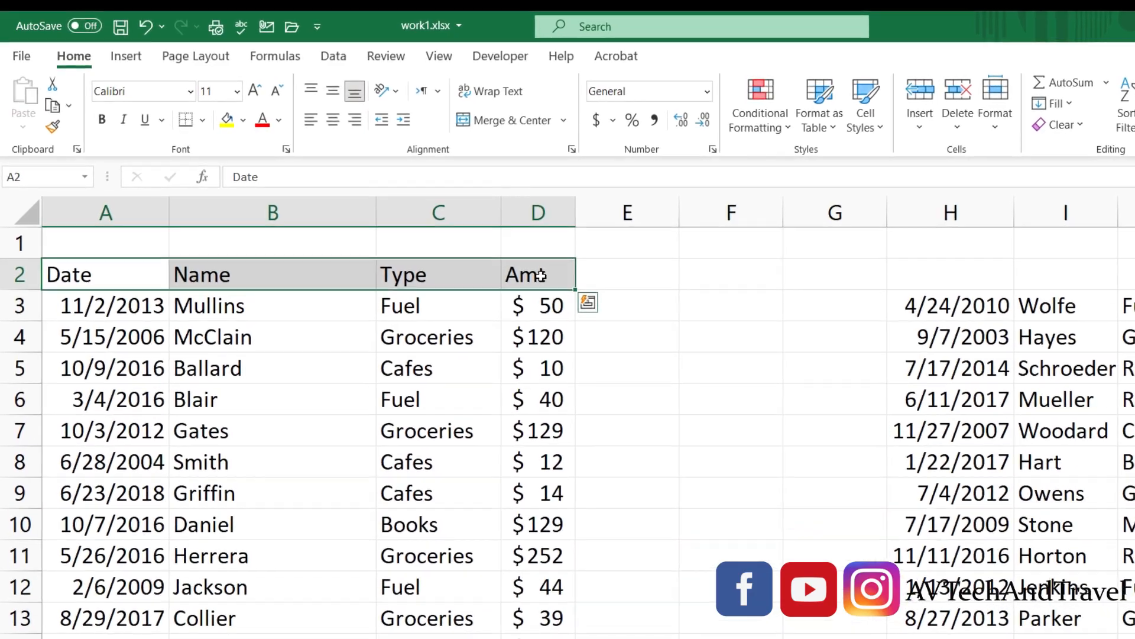
{"action": "key", "text": "ctrl+b"}
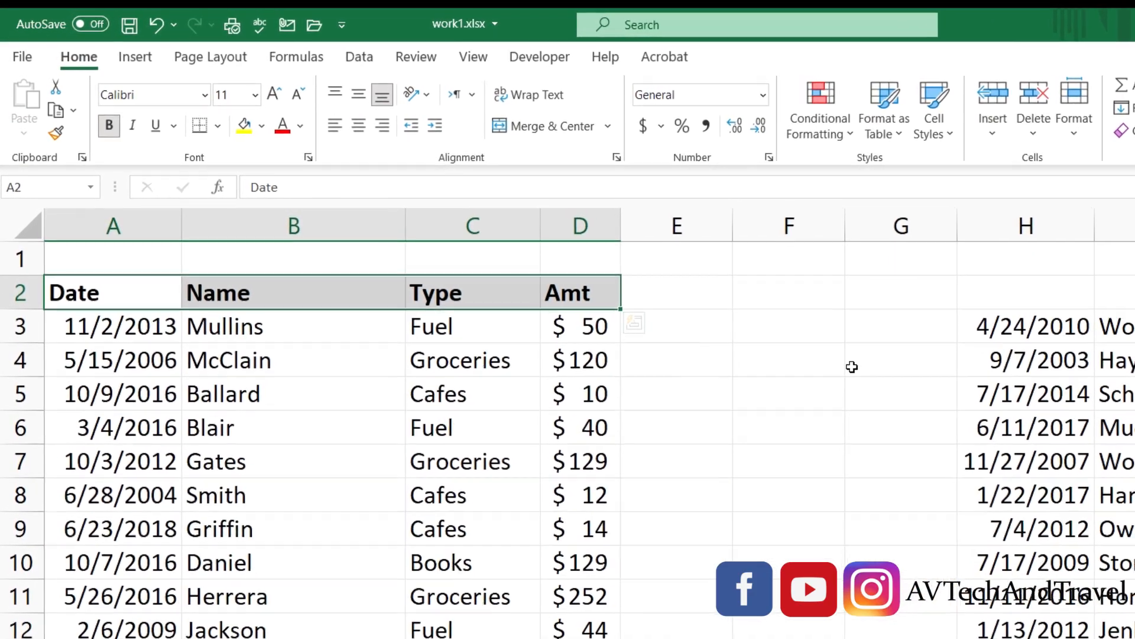
{"action": "left_click", "coordinate": [837, 358]}
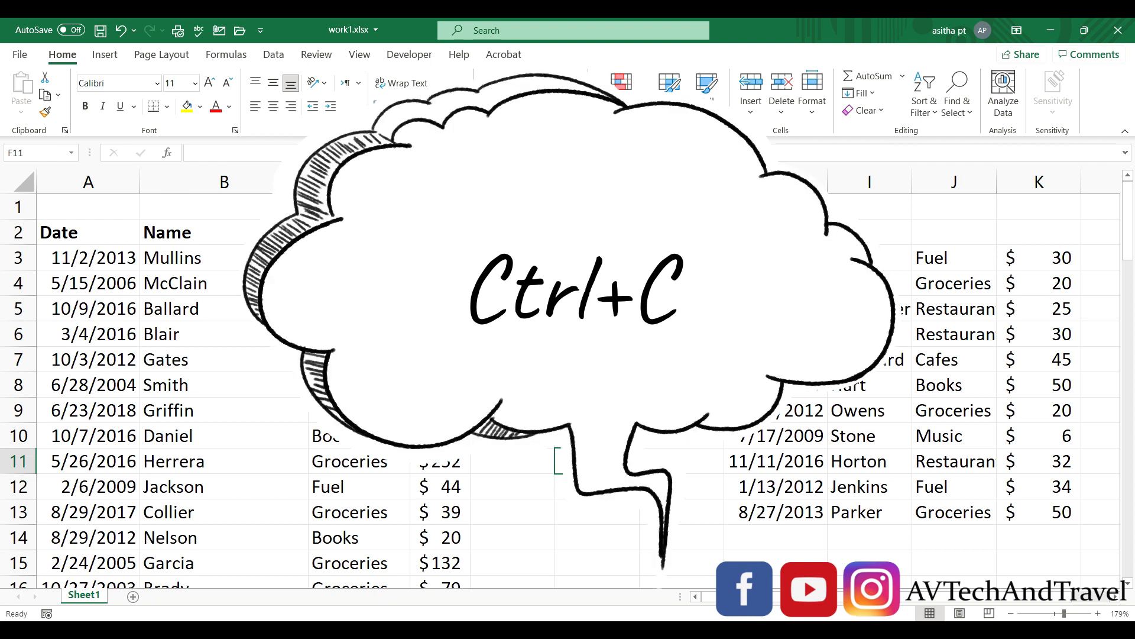
Copy the whole data block H3:K13 to the clipboard.
{"action": "left_click", "coordinate": [880, 359]}
{"action": "key", "text": "ctrl+a"}
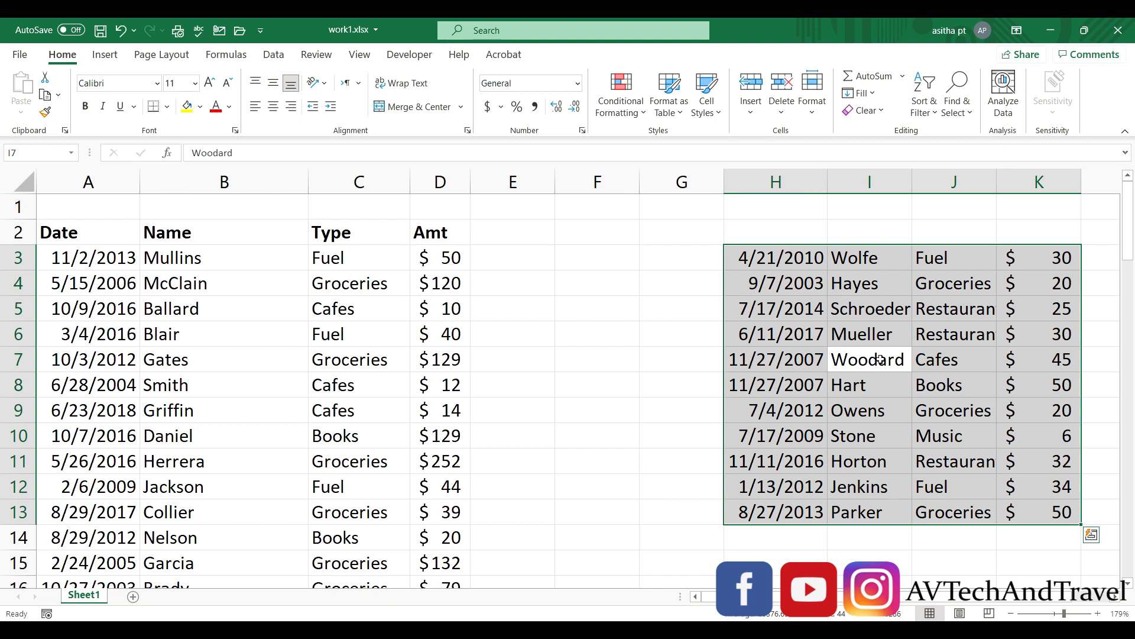
{"action": "key", "text": "ctrl+c"}
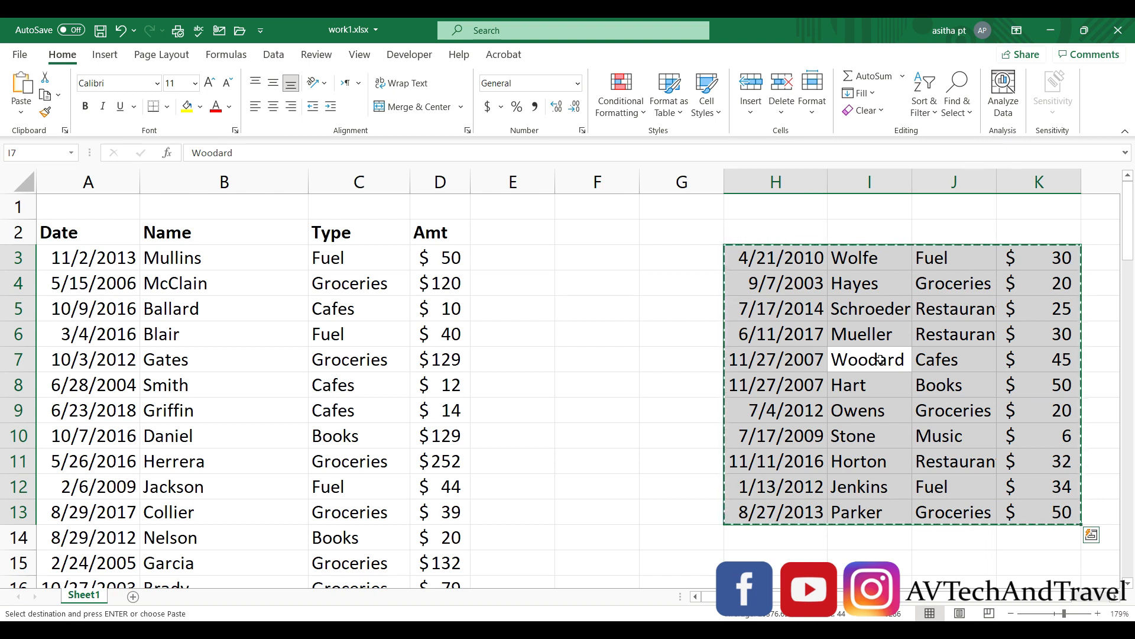
Try to fill cell I7 with the value of the cell directly above it.
{"action": "left_click", "coordinate": [641, 422]}
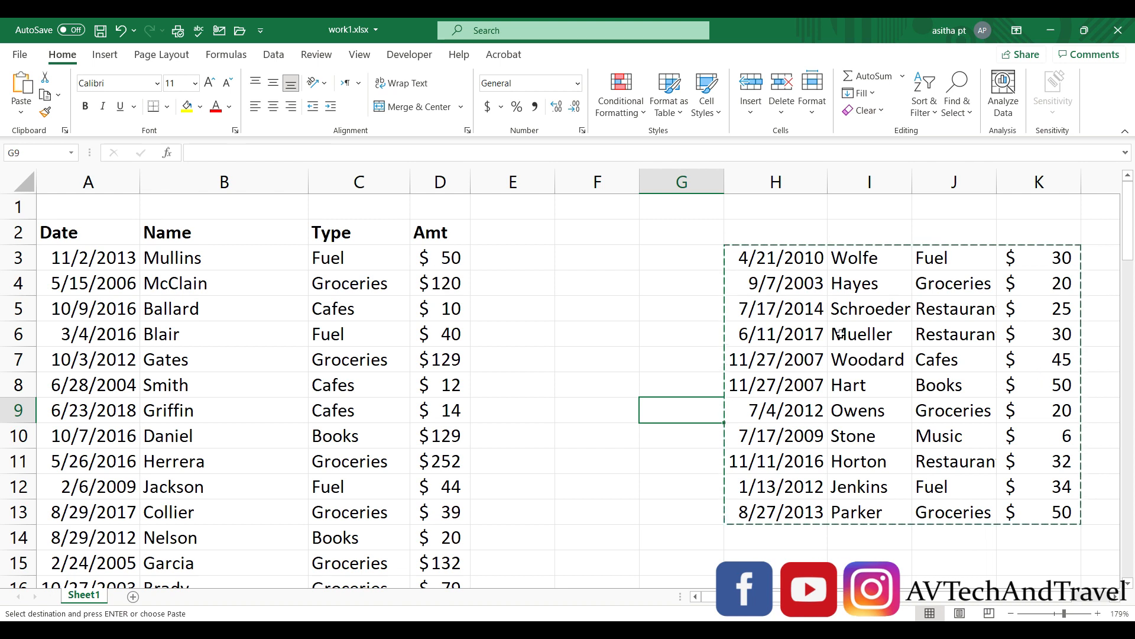
{"action": "left_click", "coordinate": [875, 358]}
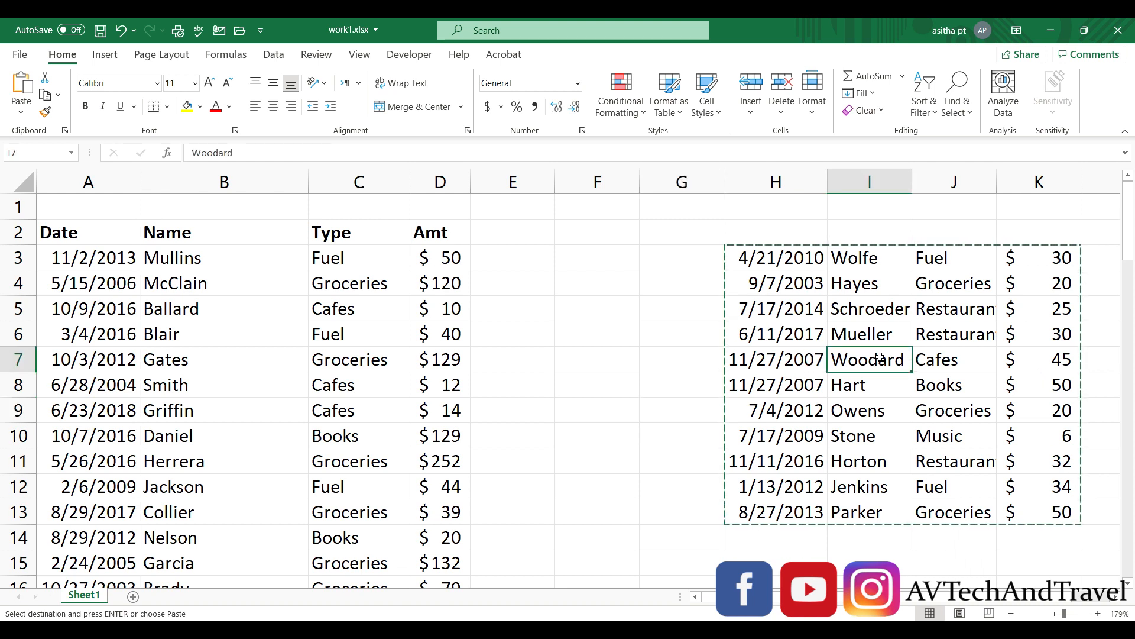
{"action": "key", "text": "ctrl+d"}
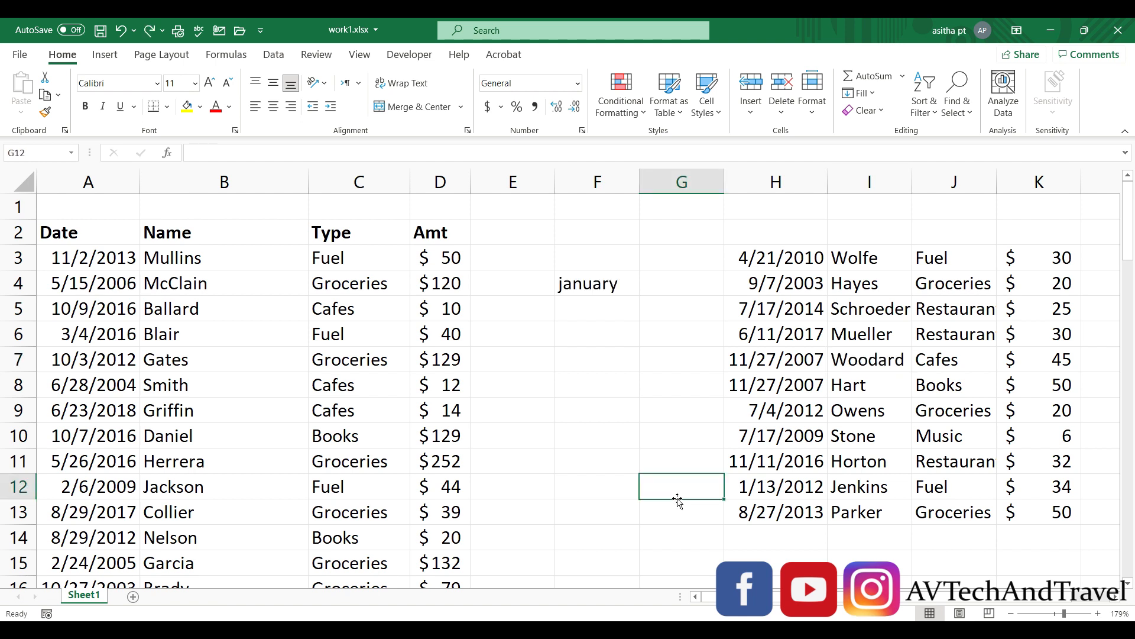
Fill cells F5 through F14 with copies of january from F4, and undo that fill.
{"action": "left_click", "coordinate": [634, 290]}
{"action": "left_click_drag", "start_coordinate": [639, 294], "coordinate": [639, 414]}
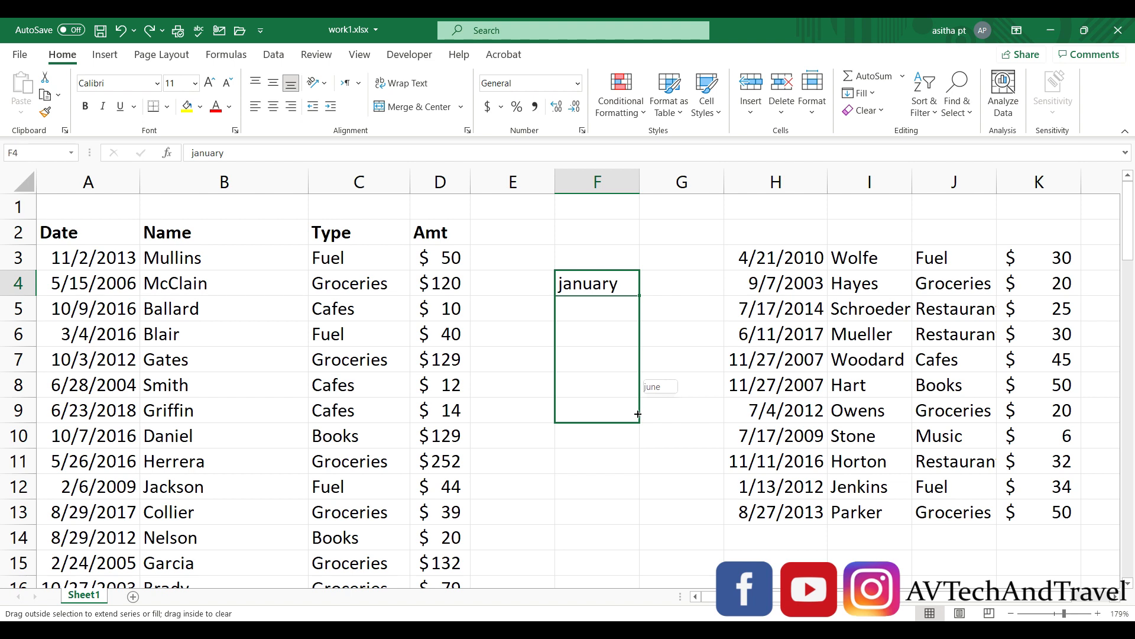
{"action": "left_click_drag", "start_coordinate": [638, 414], "coordinate": [649, 560]}
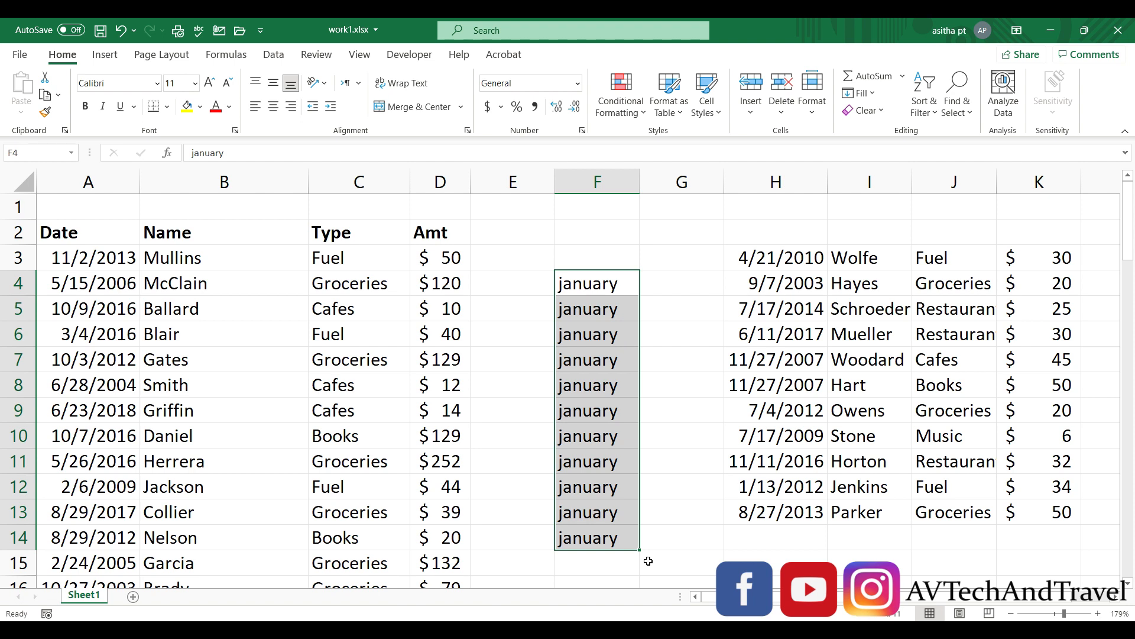
{"action": "key", "text": "ctrl+z"}
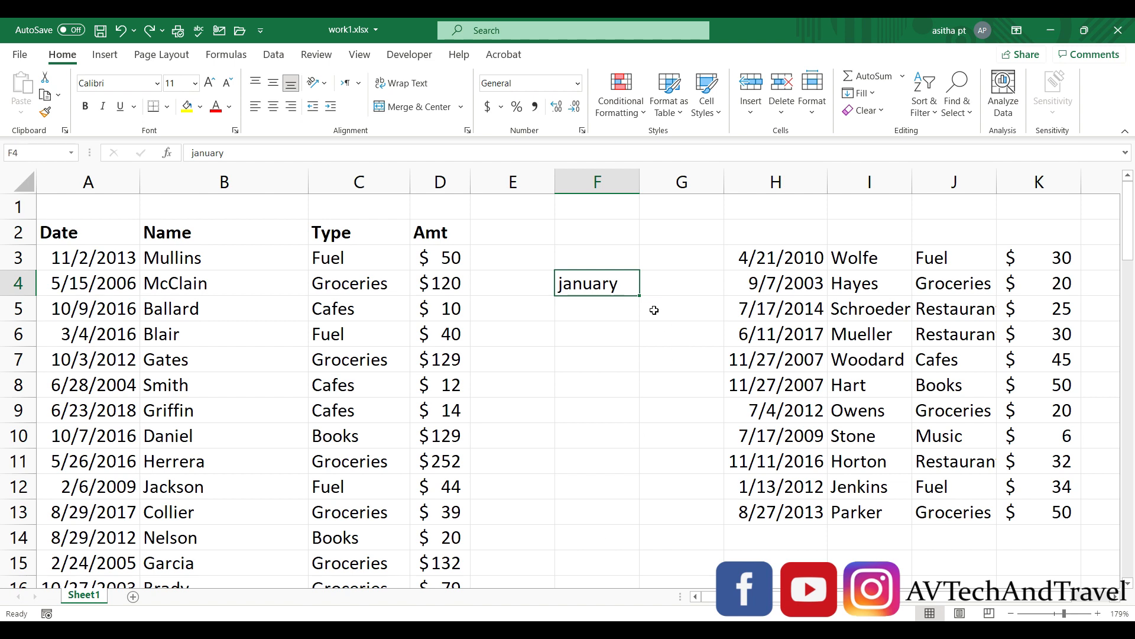
Extend january in F4 down to F21 as a series of consecutive months.
{"action": "left_click_drag", "start_coordinate": [640, 294], "coordinate": [641, 549]}
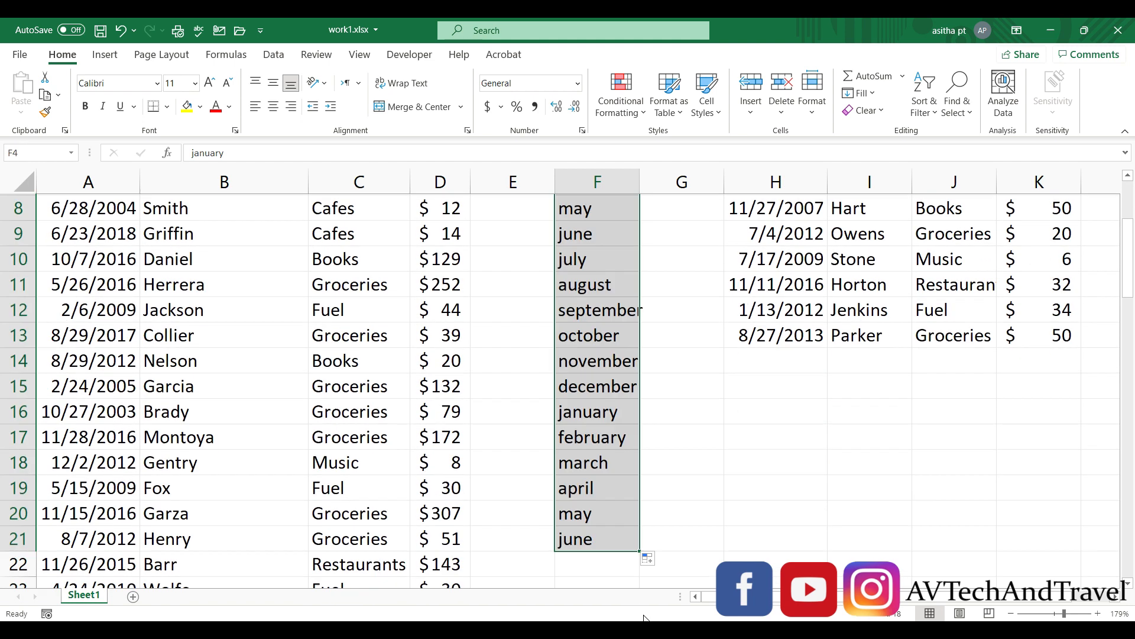
{"action": "left_click_drag", "start_coordinate": [1130, 257], "coordinate": [1130, 204]}
Enter fuel in E3 and groceries in E4, and accept the Flash Fill suggestions for the rest of column E.
{"action": "left_click", "coordinate": [547, 265]}
{"action": "type", "text": "fuel"}
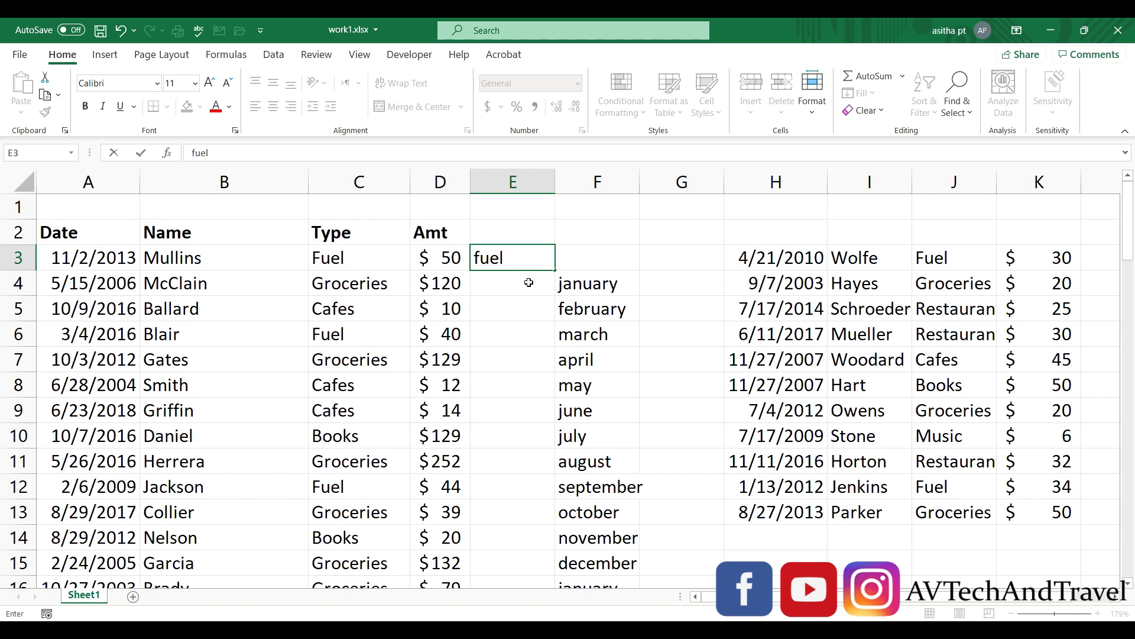
{"action": "key", "text": "Return"}
{"action": "type", "text": "groceries"}
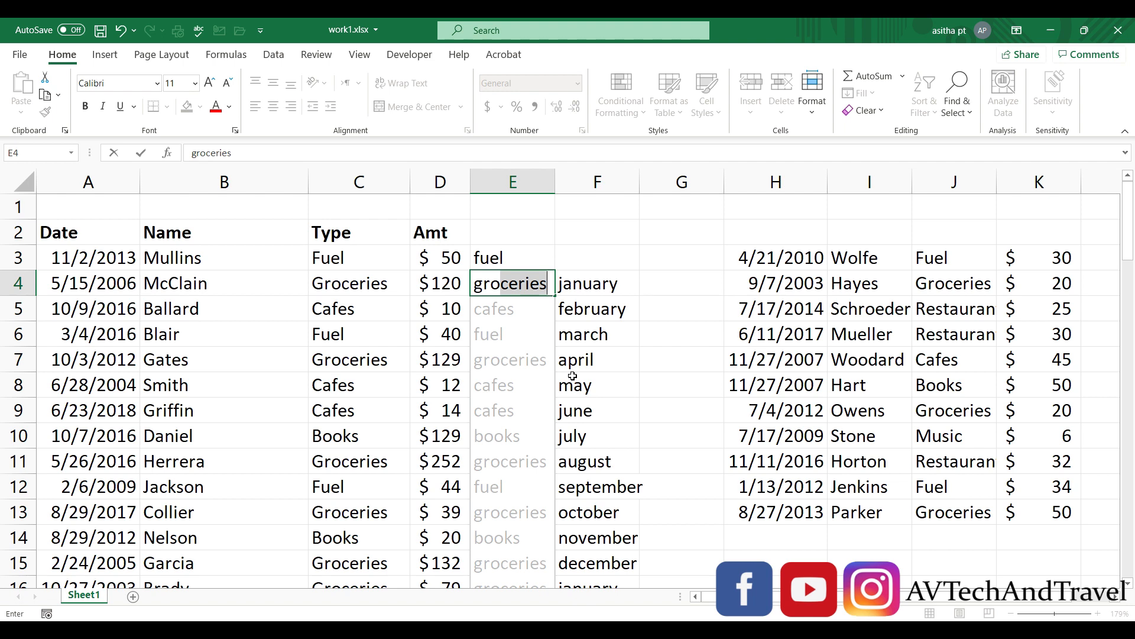
{"action": "key", "text": "Return"}
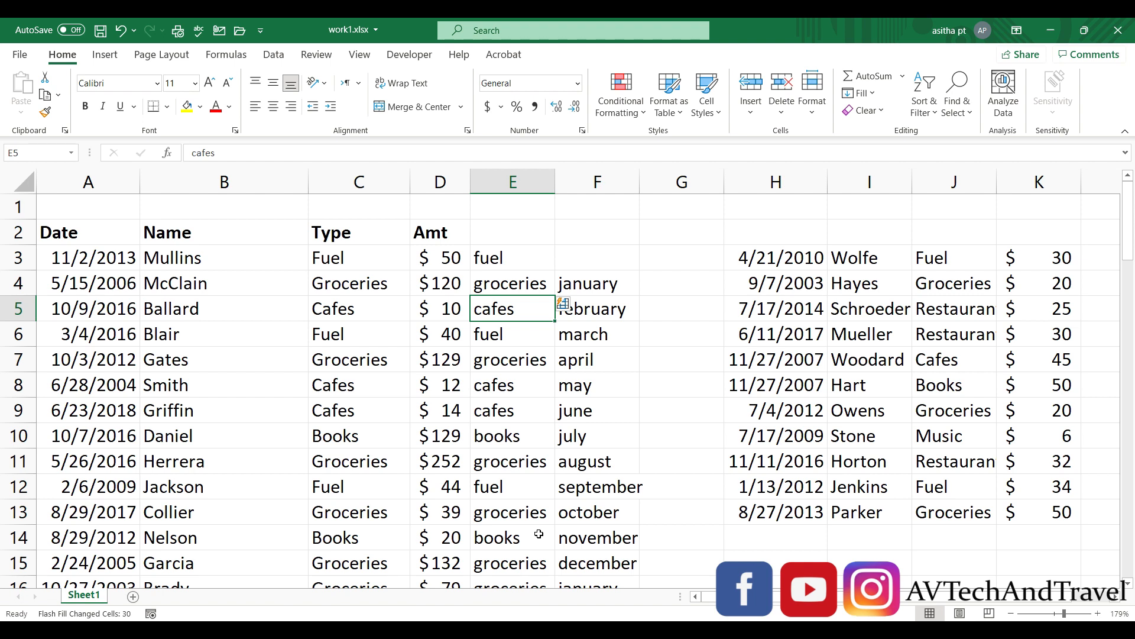
Undo the Flash Fill and both typed entries in column E.
{"action": "key", "text": "ctrl+z"}
{"action": "key", "text": "ctrl+z"}
{"action": "key", "text": "ctrl+z"}
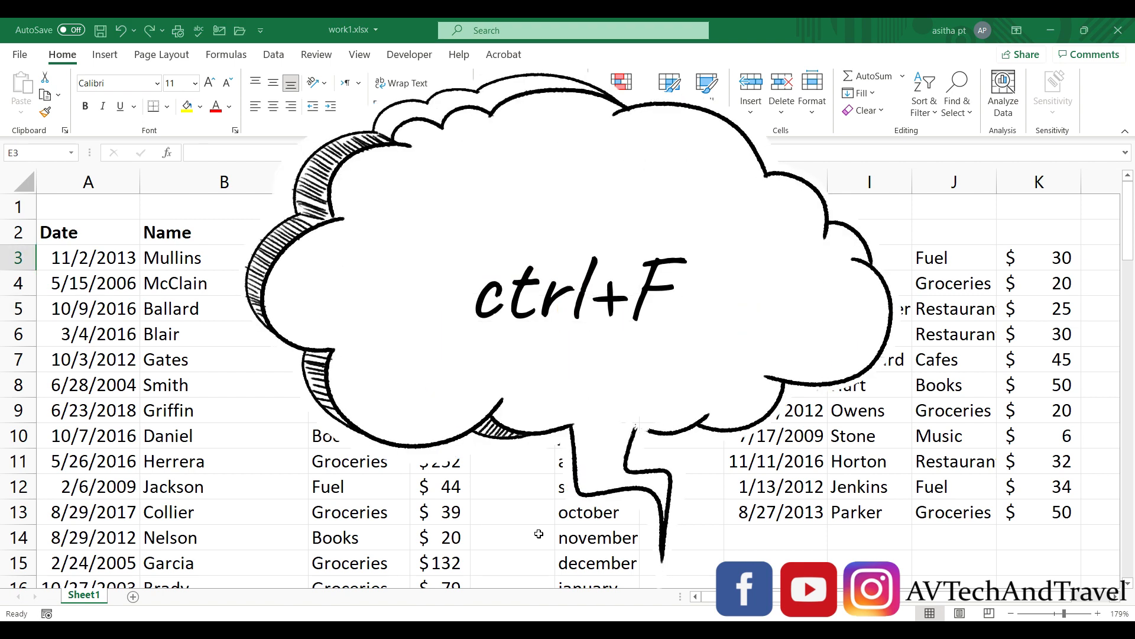
Find all cells in the sheet that contain Fuel.
{"action": "key", "text": "ctrl+f"}
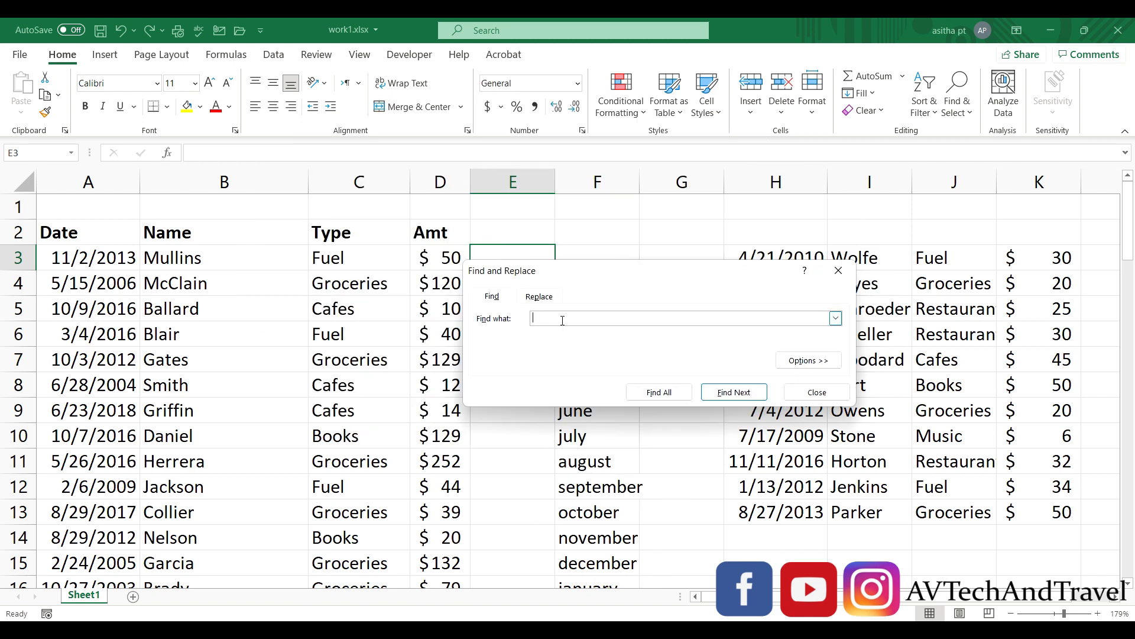
{"action": "type", "text": "Fuel"}
{"action": "left_click", "coordinate": [660, 393]}
{"action": "left_click", "coordinate": [666, 396]}
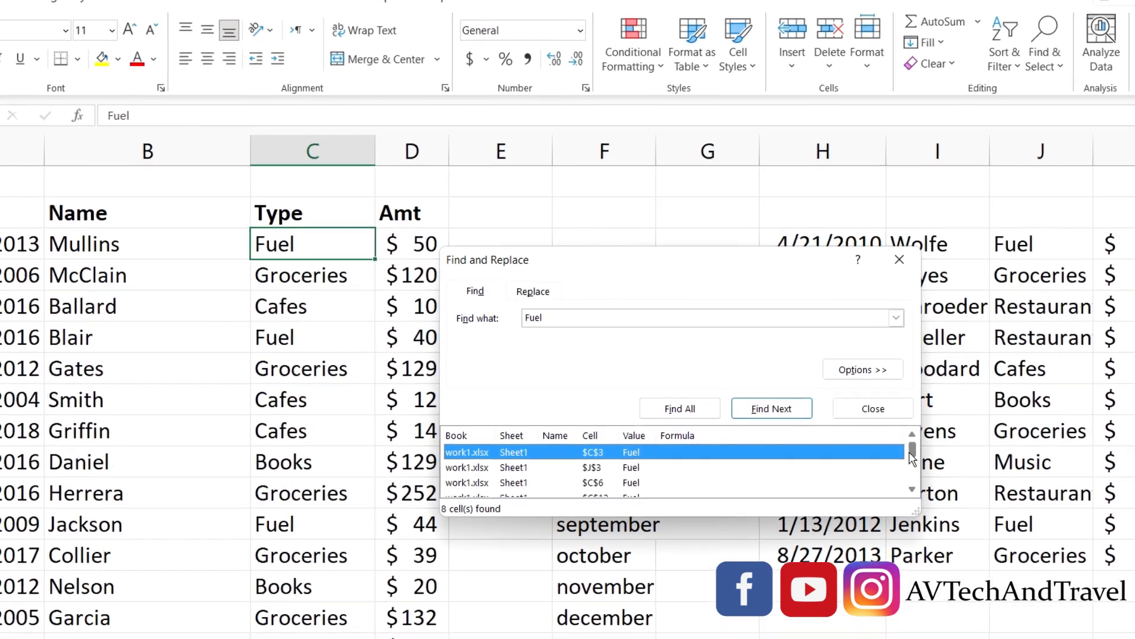
Browse the Fuel search results, jump to the match in cell C23 and close Find and Replace.
{"action": "left_click_drag", "start_coordinate": [888, 443], "coordinate": [933, 448]}
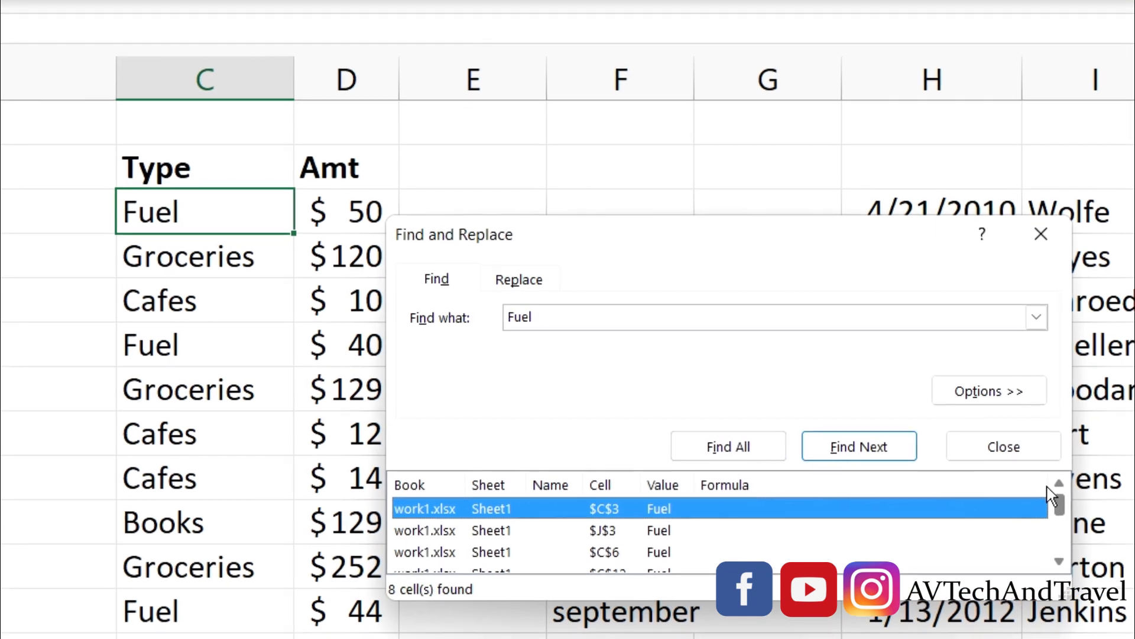
{"action": "left_click_drag", "start_coordinate": [1116, 528], "coordinate": [1114, 587]}
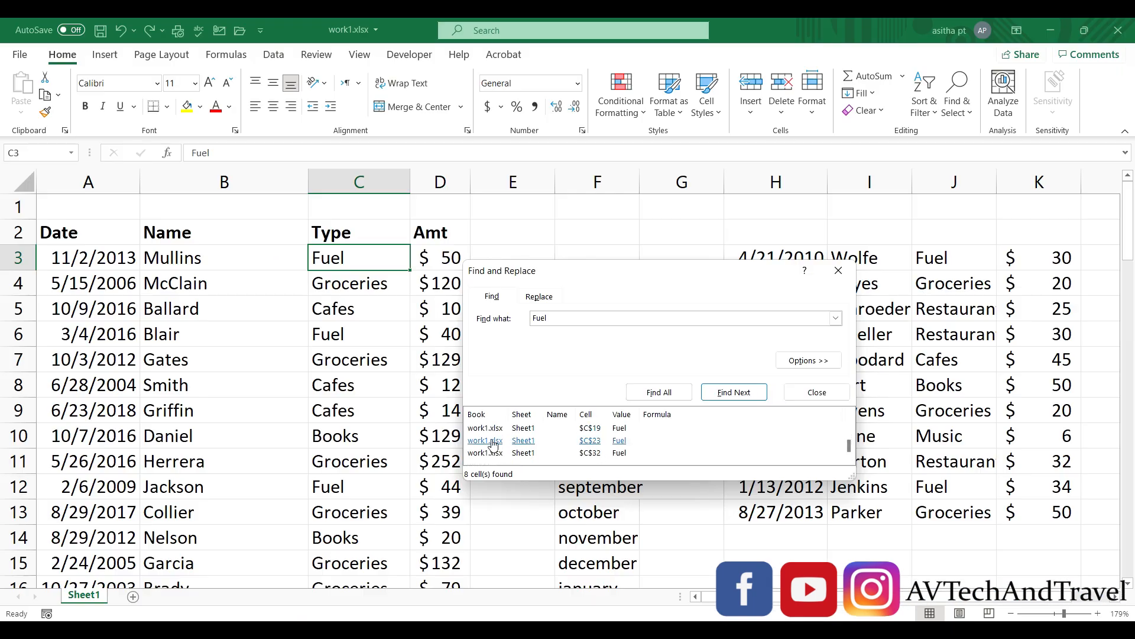
{"action": "left_click", "coordinate": [493, 441]}
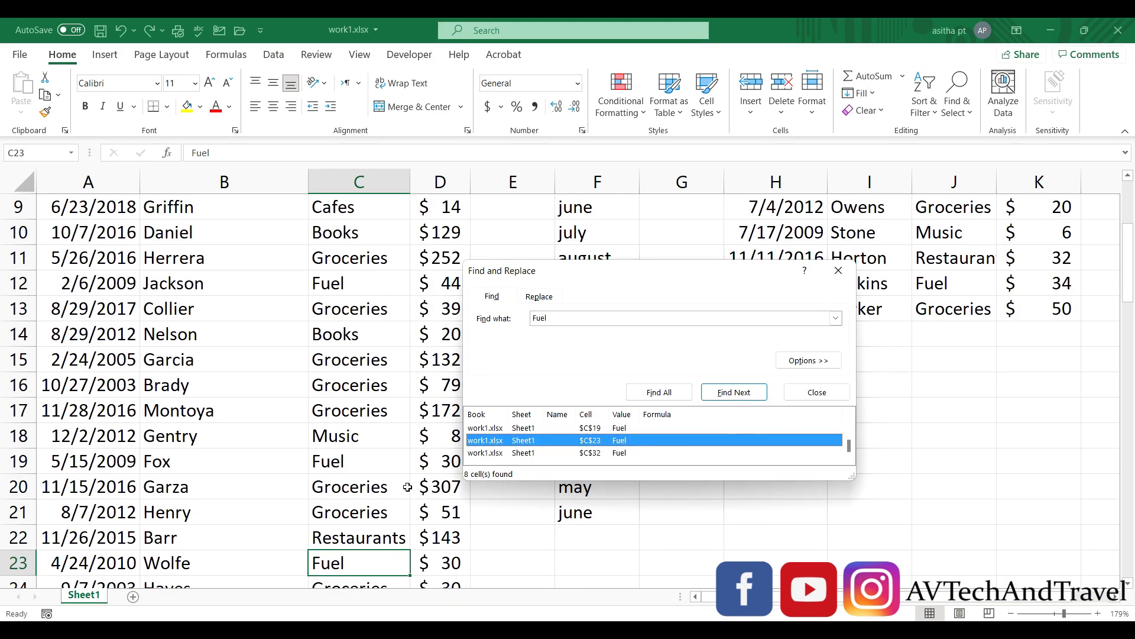
{"action": "left_click", "coordinate": [838, 273]}
Go directly to cell D18 with the Go To command.
{"action": "key", "text": "ctrl+g"}
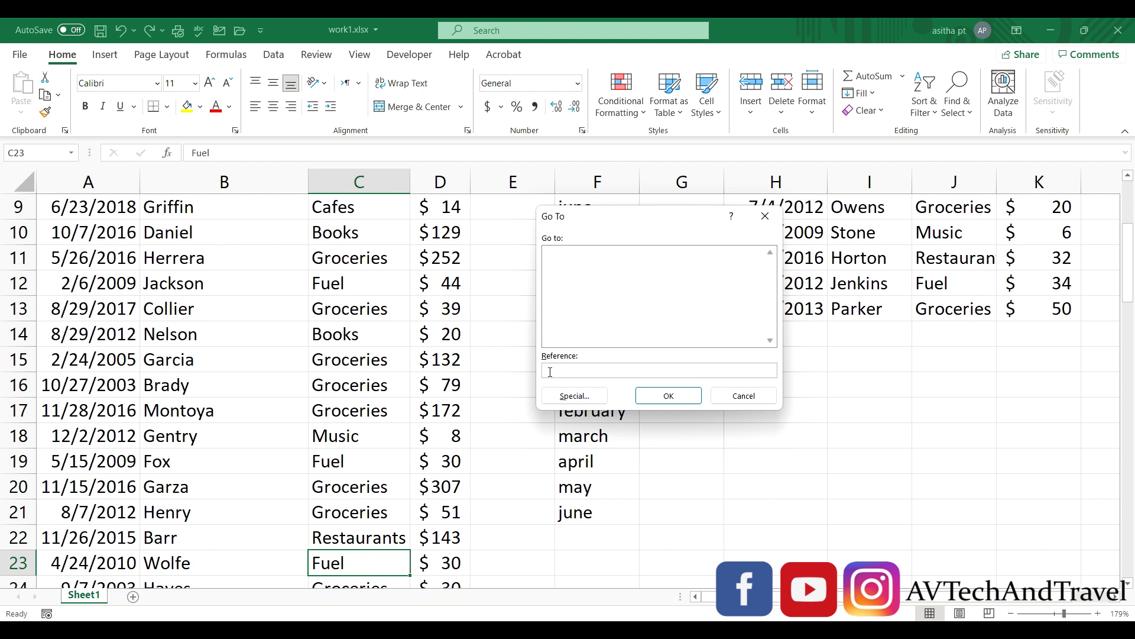
{"action": "type", "text": "D18"}
{"action": "left_click", "coordinate": [652, 393]}
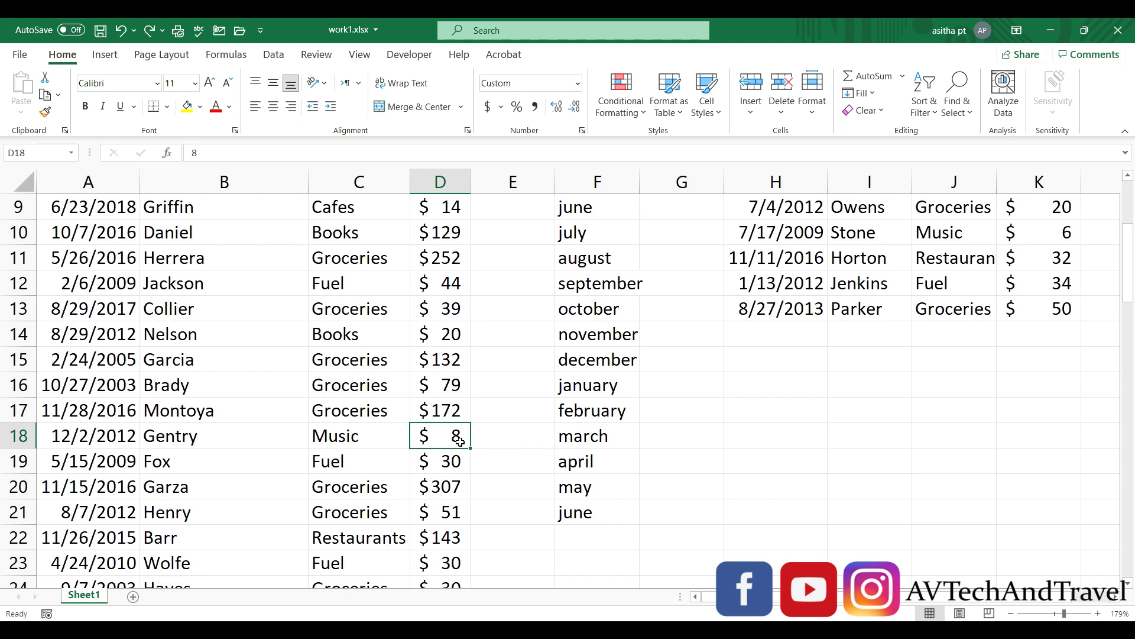
Replace Fuel with Pencils one occurrence at a time in cells C19, C23 and C32.
{"action": "key", "text": "ctrl+h"}
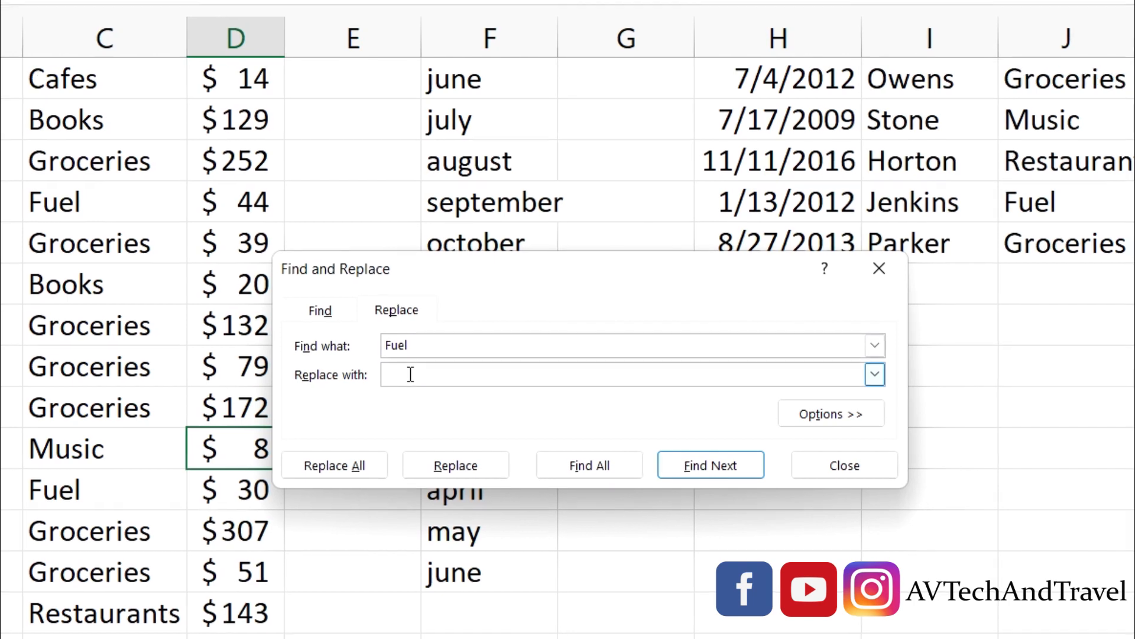
{"action": "type", "text": "Pen"}
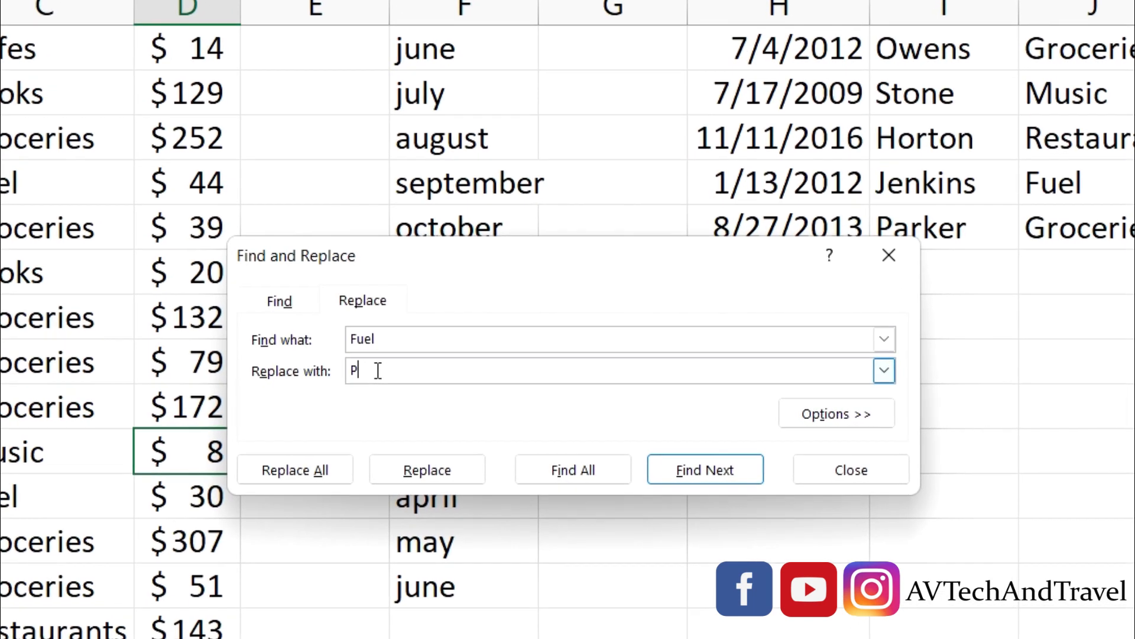
{"action": "type", "text": "cils"}
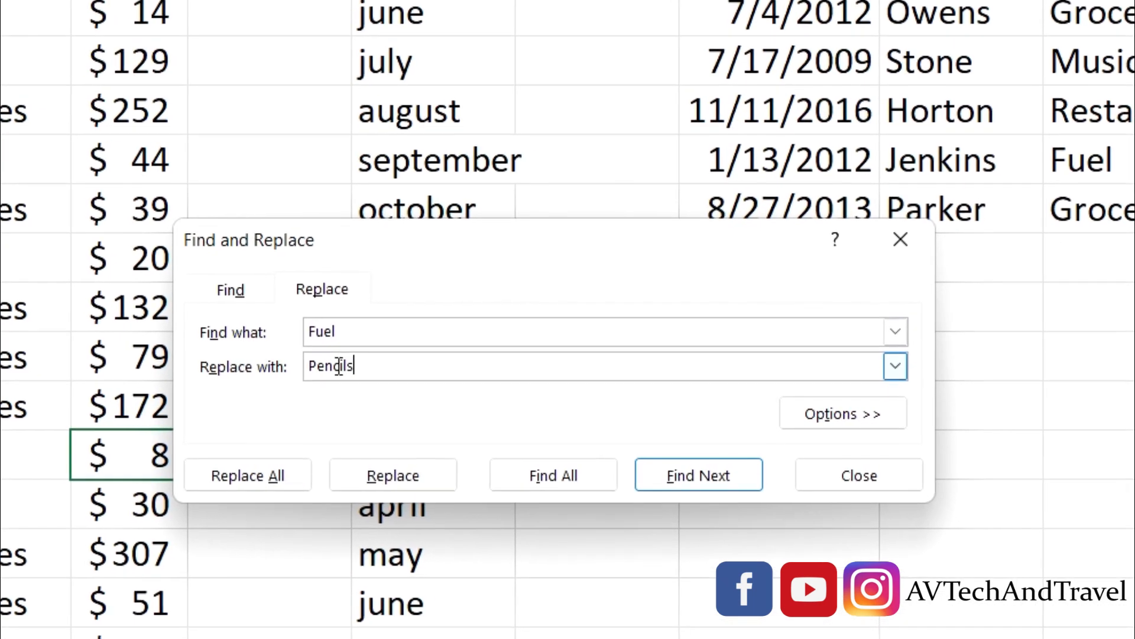
{"action": "left_click", "coordinate": [411, 472]}
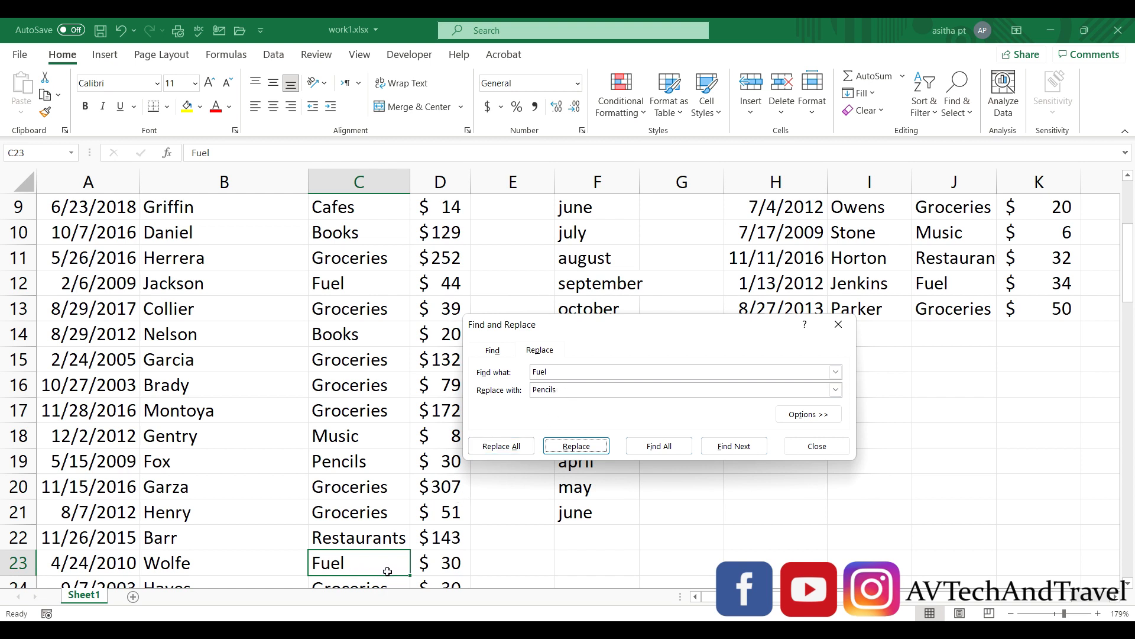
{"action": "left_click", "coordinate": [576, 446]}
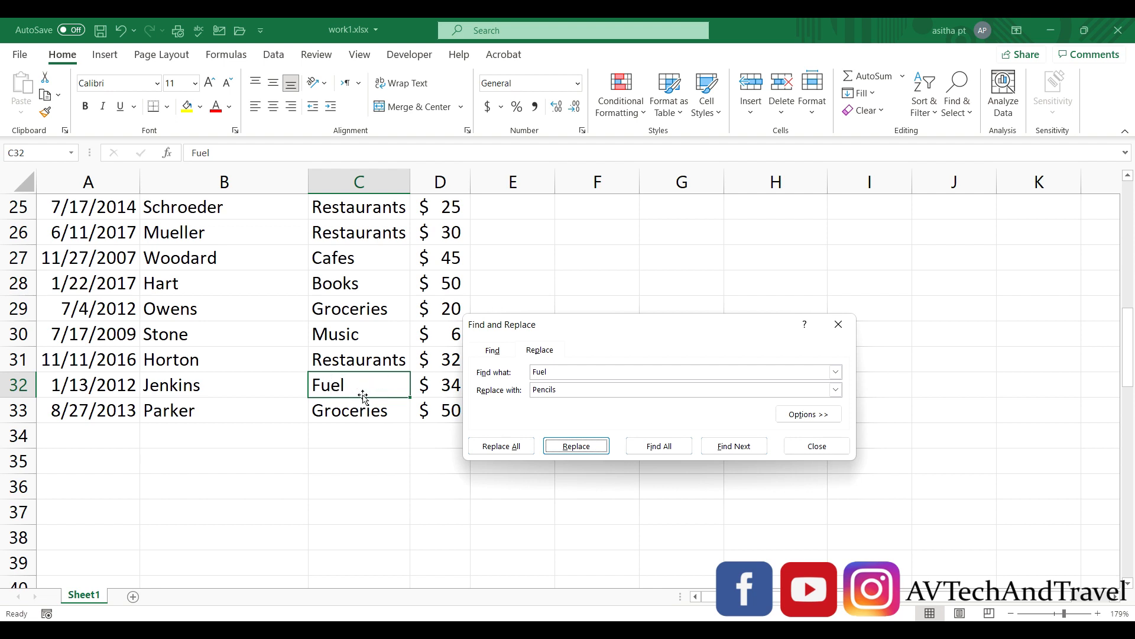
{"action": "left_click", "coordinate": [607, 449]}
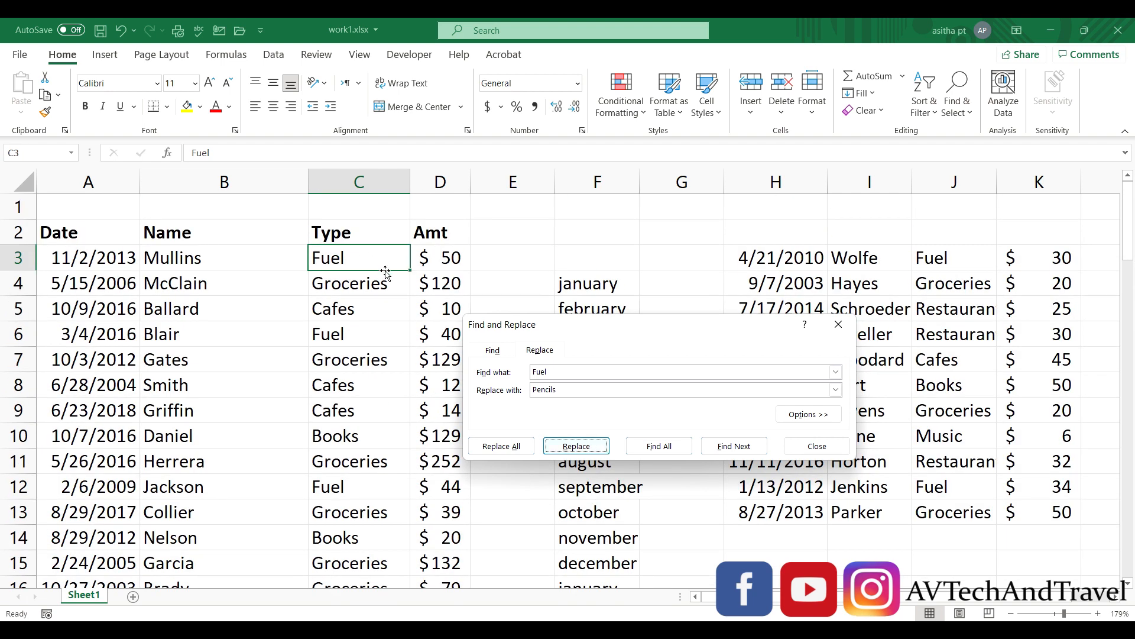
Italicize all the entries in the Name column, cells B3 to B33.
{"action": "left_click_drag", "start_coordinate": [1132, 244], "coordinate": [1134, 357]}
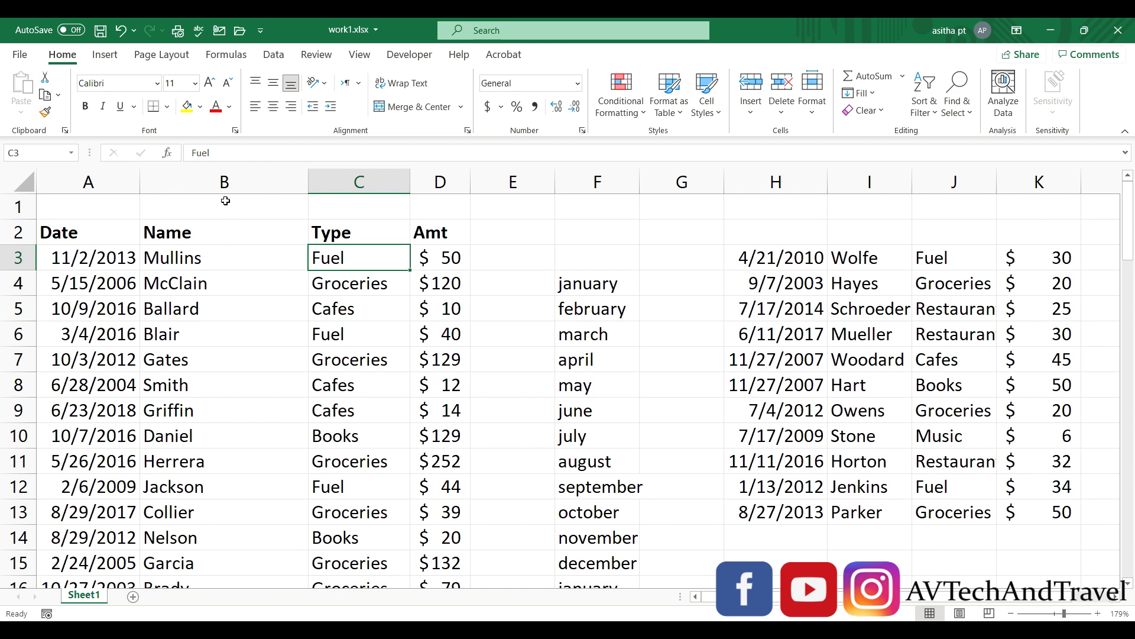
{"action": "left_click_drag", "start_coordinate": [198, 253], "coordinate": [231, 506]}
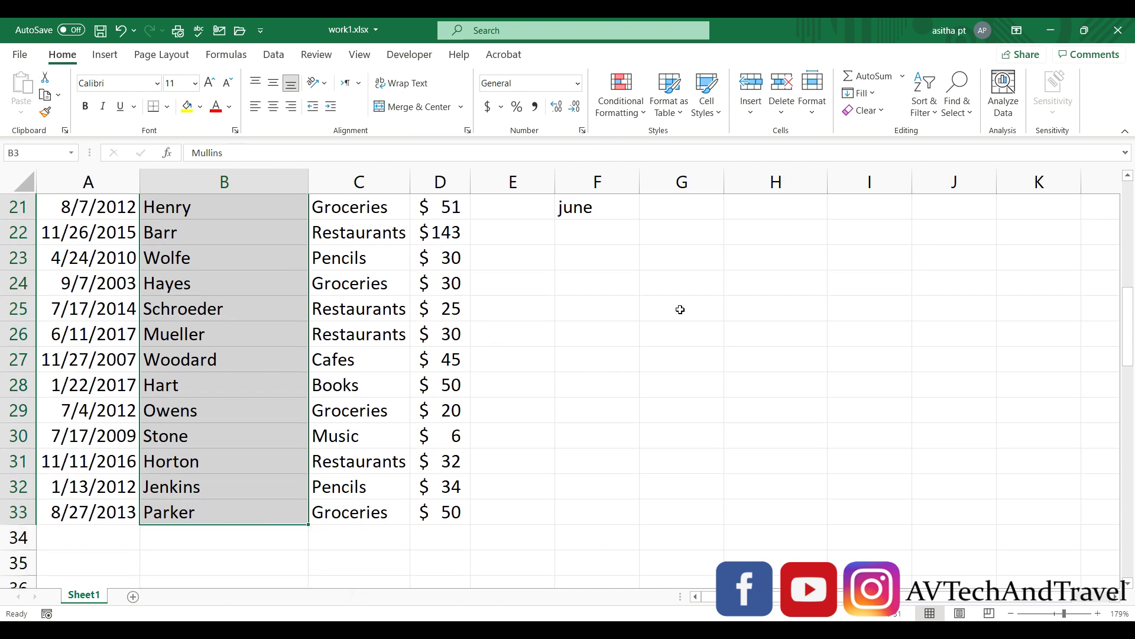
{"action": "key", "text": "ctrl+i"}
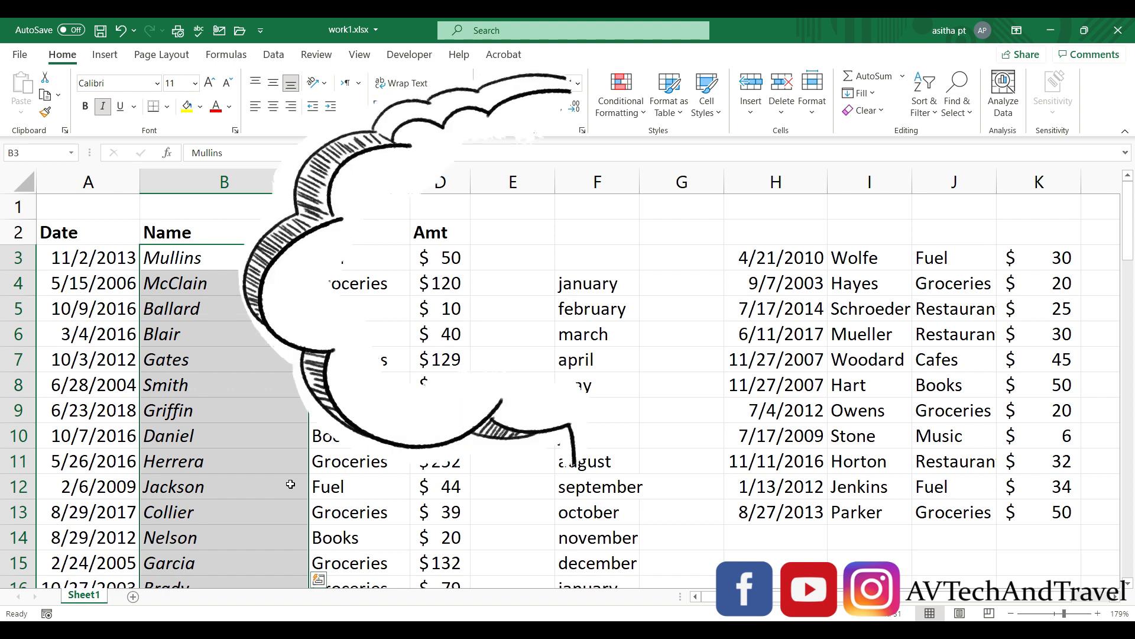
{"action": "left_click", "coordinate": [389, 464]}
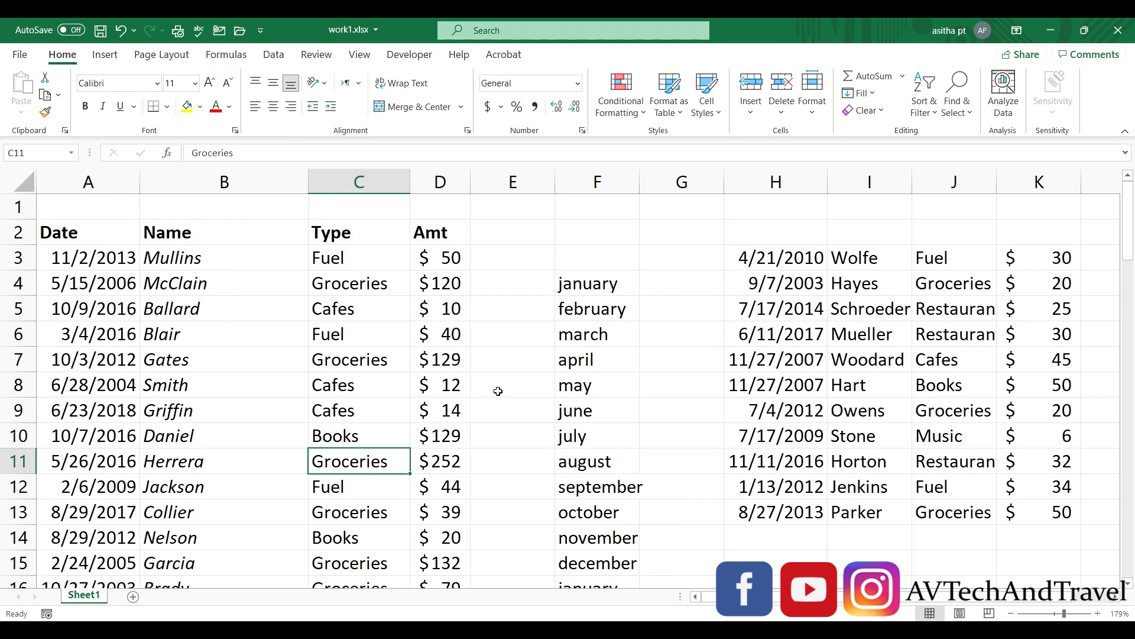
{"action": "left_click", "coordinate": [497, 391]}
{"action": "key", "text": "ctrl+k"}
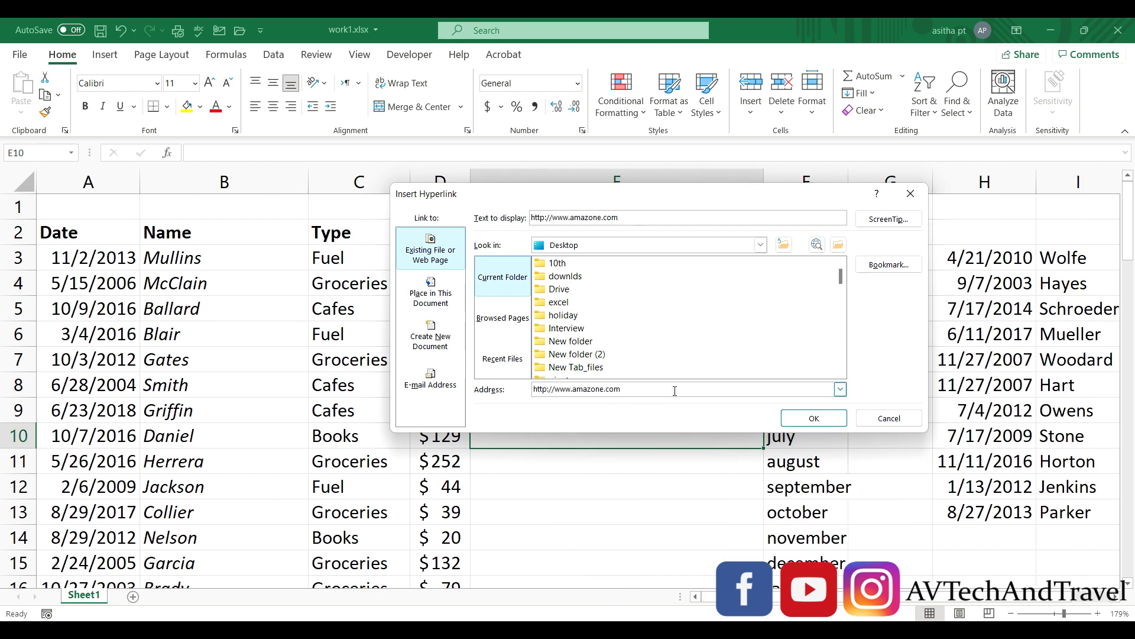
{"action": "left_click", "coordinate": [796, 421]}
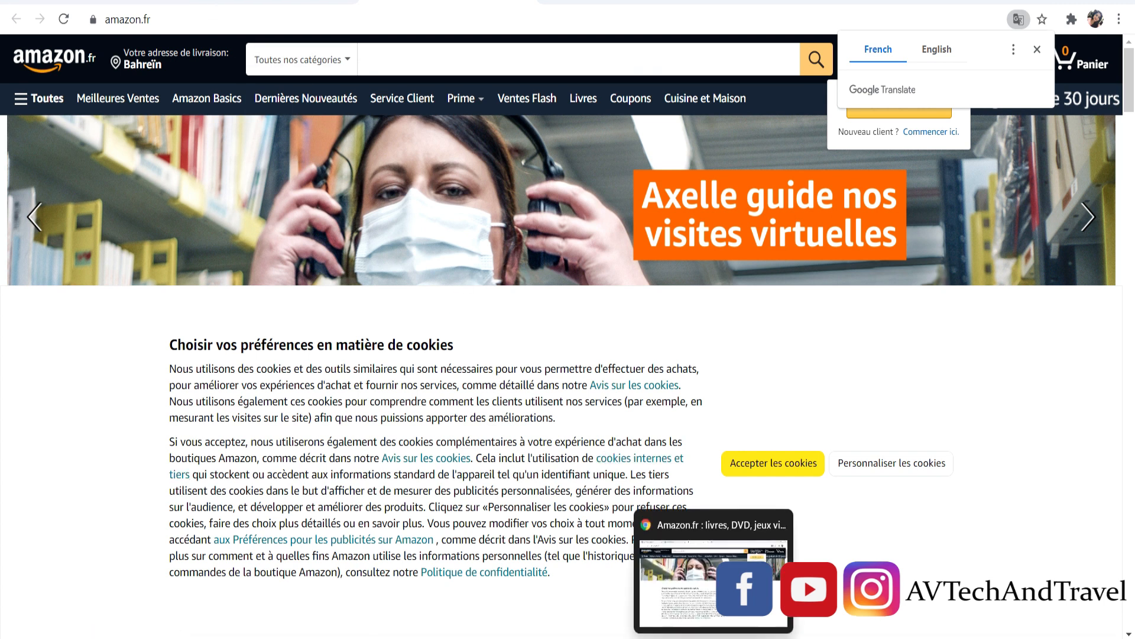
{"action": "left_click", "coordinate": [747, 629]}
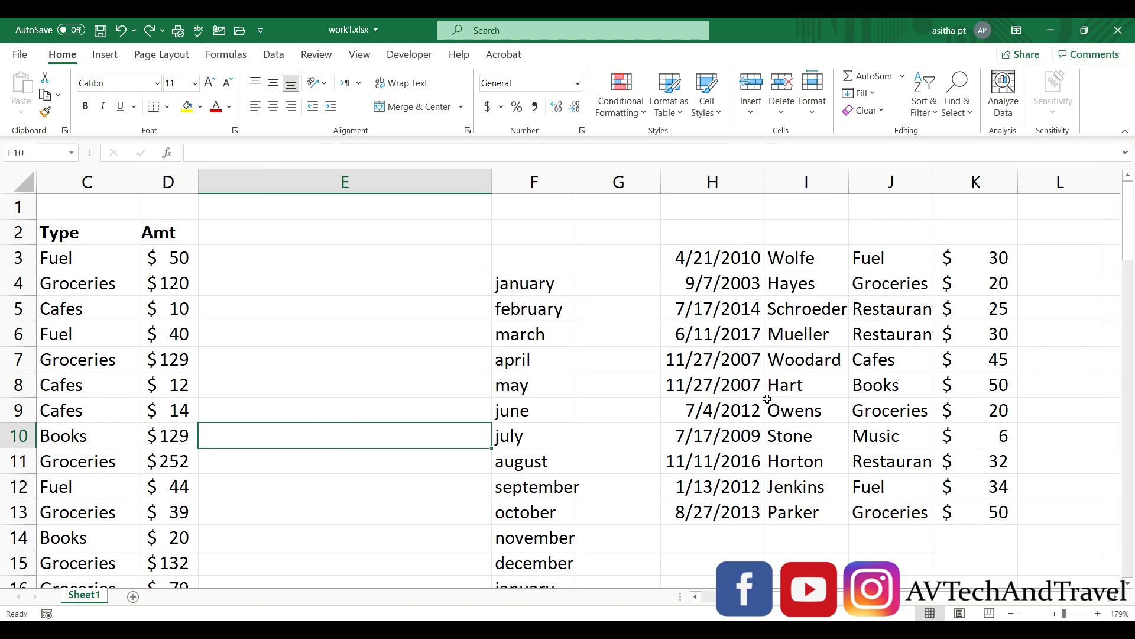
Convert the range H3:K13 into a table with headers.
{"action": "left_click", "coordinate": [805, 386]}
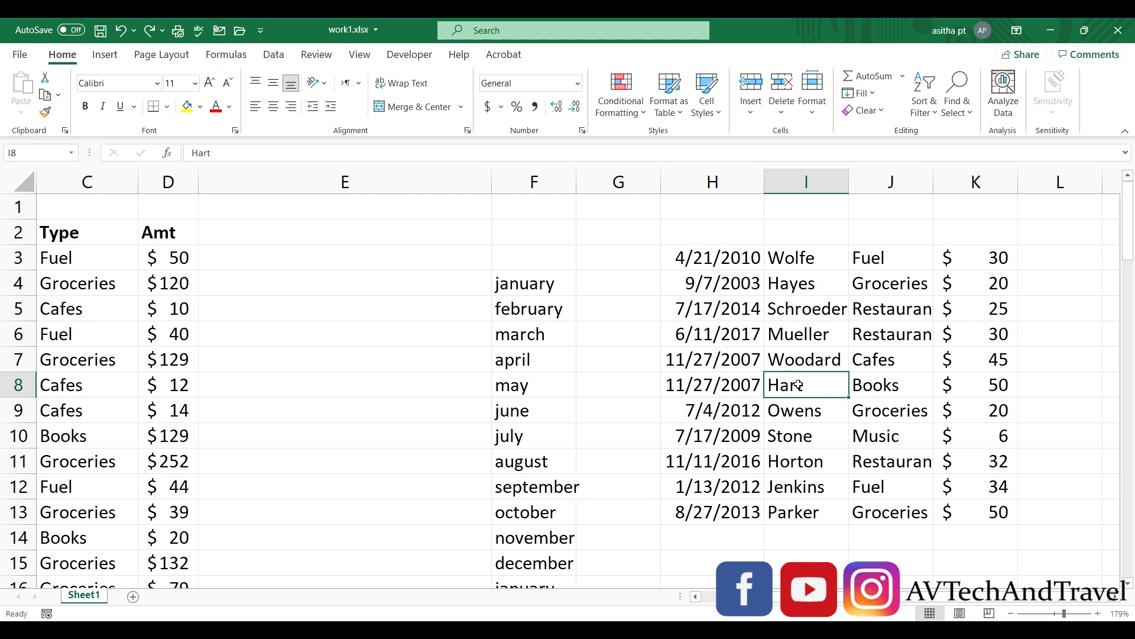
{"action": "key", "text": "ctrl+t"}
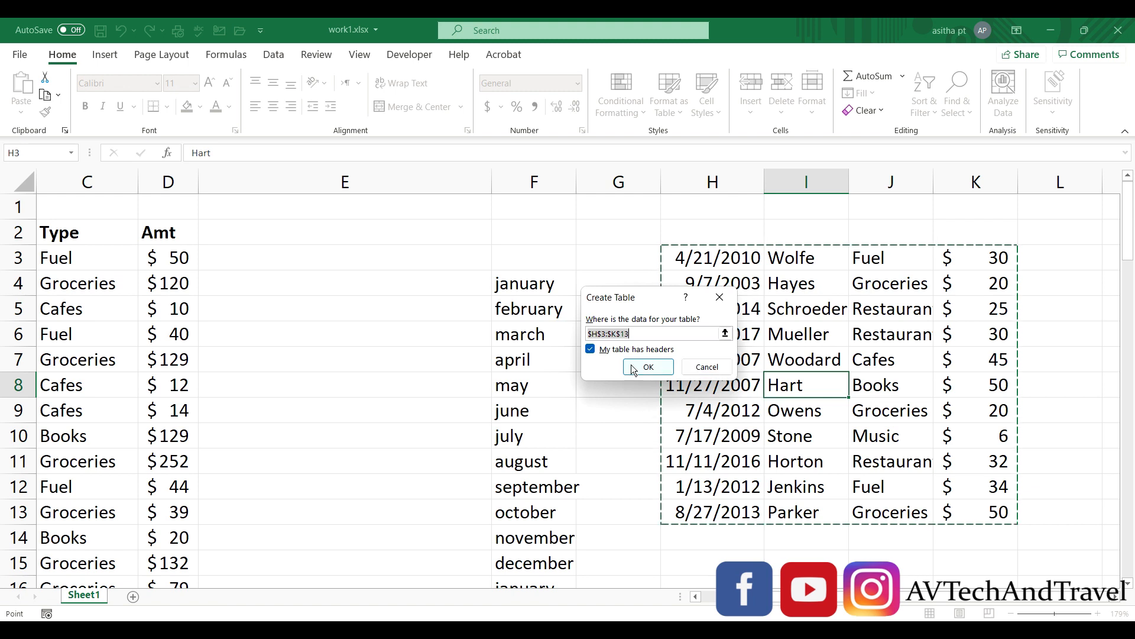
{"action": "left_click", "coordinate": [662, 366]}
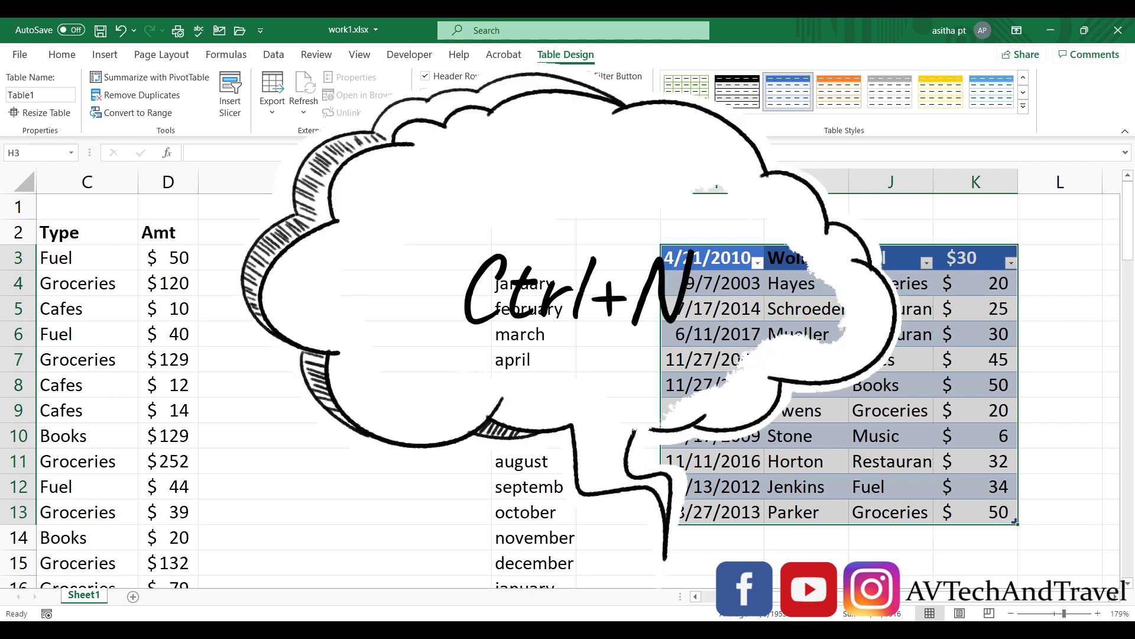
{"action": "left_click", "coordinate": [618, 410]}
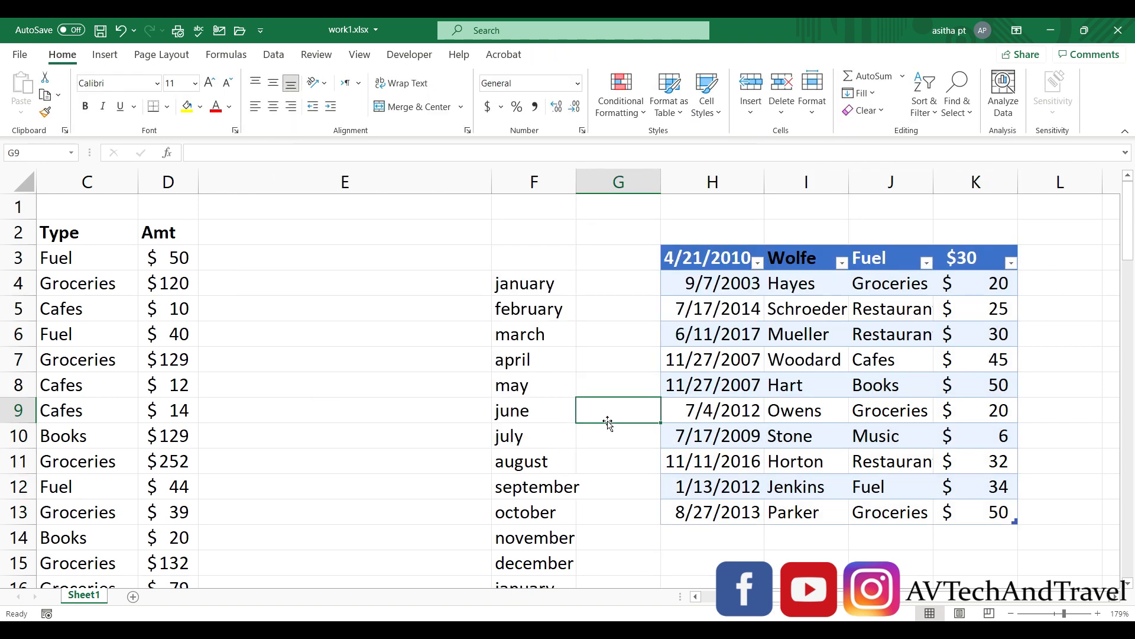
Create a new blank workbook, and return from the print preview to the work1.xlsx sheet.
{"action": "key", "text": "ctrl+n"}
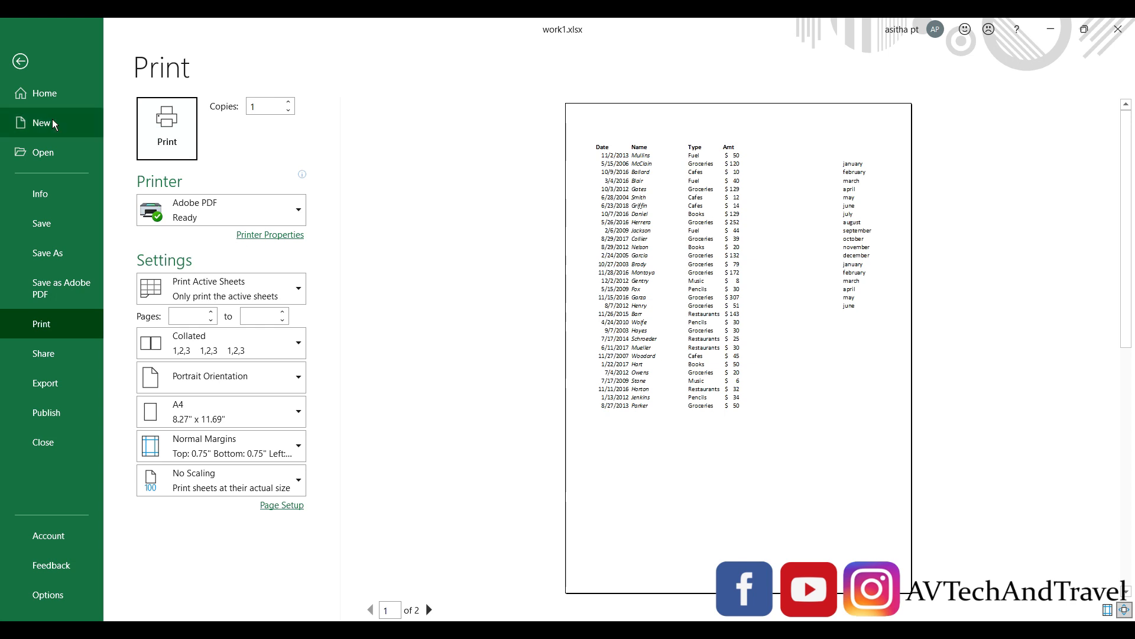
{"action": "left_click", "coordinate": [19, 58]}
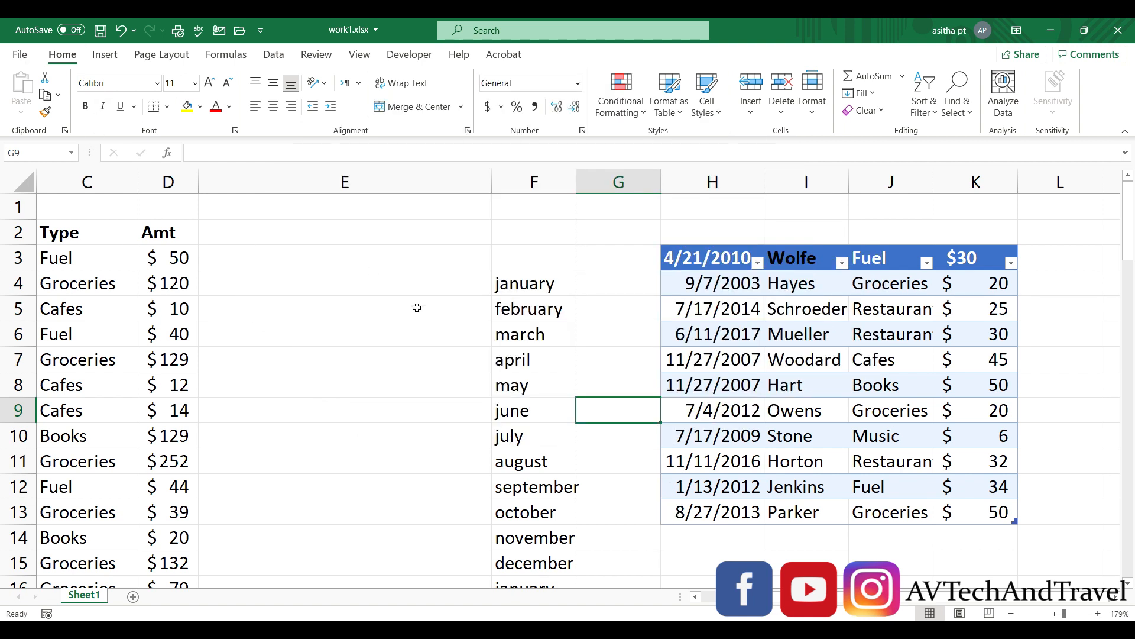
Fill january from F4 rightward into cell G4 and save the workbook.
{"action": "left_click", "coordinate": [435, 291]}
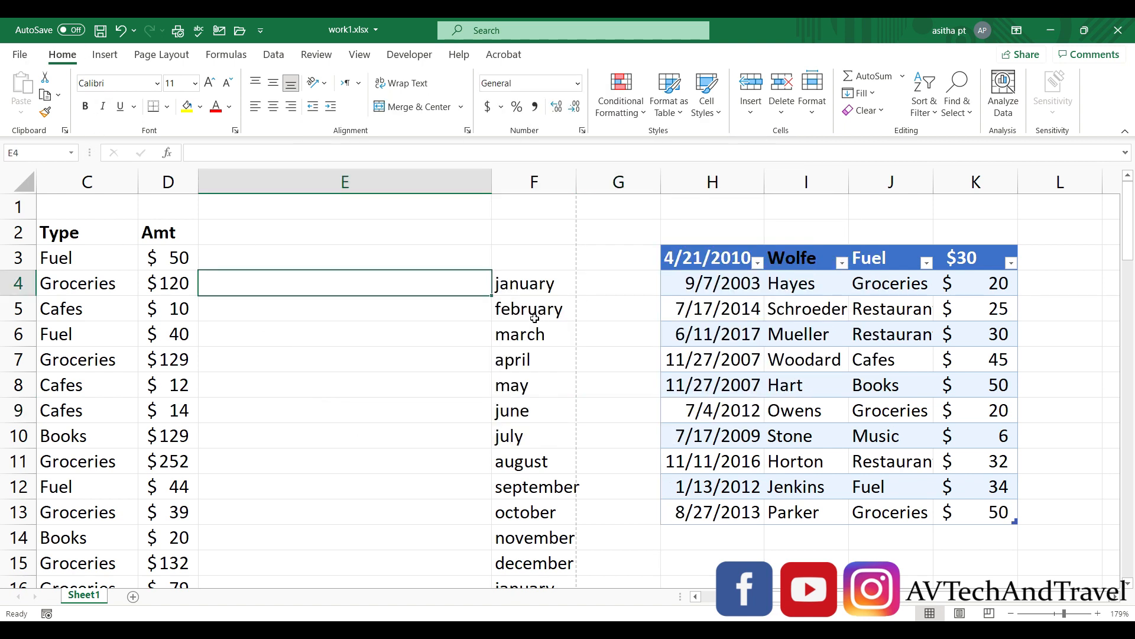
{"action": "left_click", "coordinate": [606, 279]}
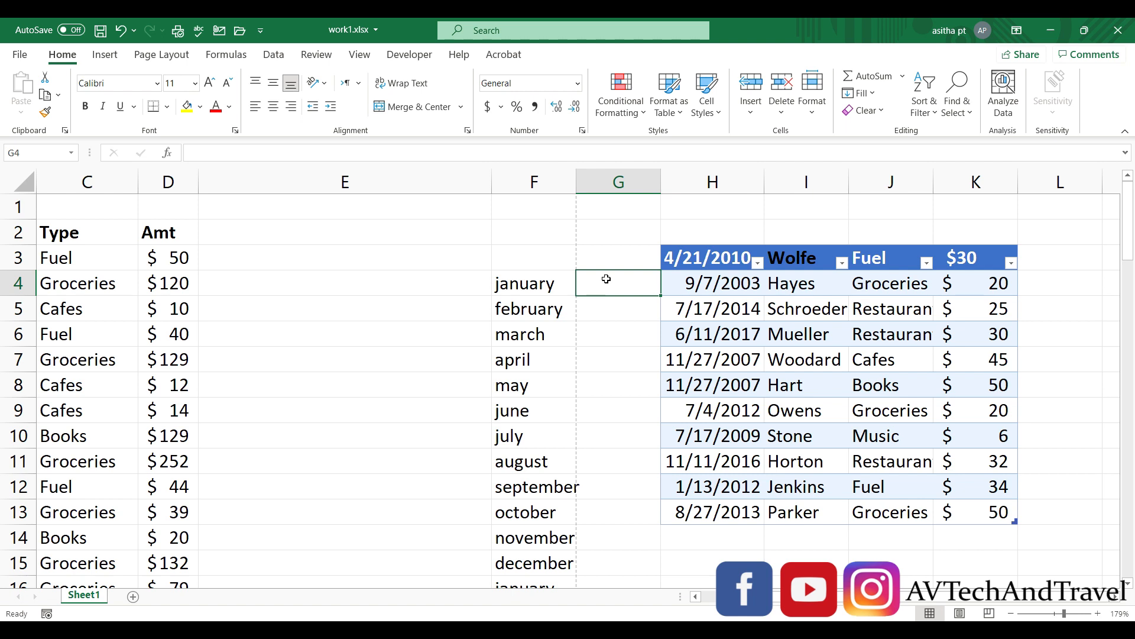
{"action": "key", "text": "ctrl+r"}
{"action": "key", "text": "ctrl+s"}
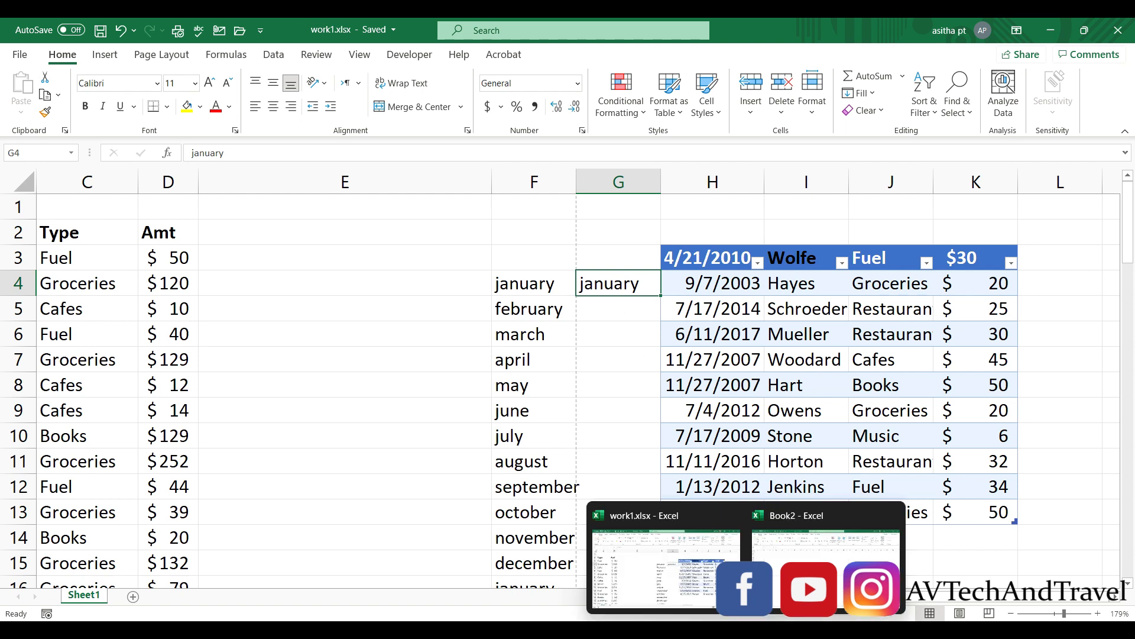
Try saving Book2 with Desktop as the location, cancel the save and return to work1.xlsx.
{"action": "mouse_move", "coordinate": [747, 630]}
{"action": "left_click", "coordinate": [825, 562]}
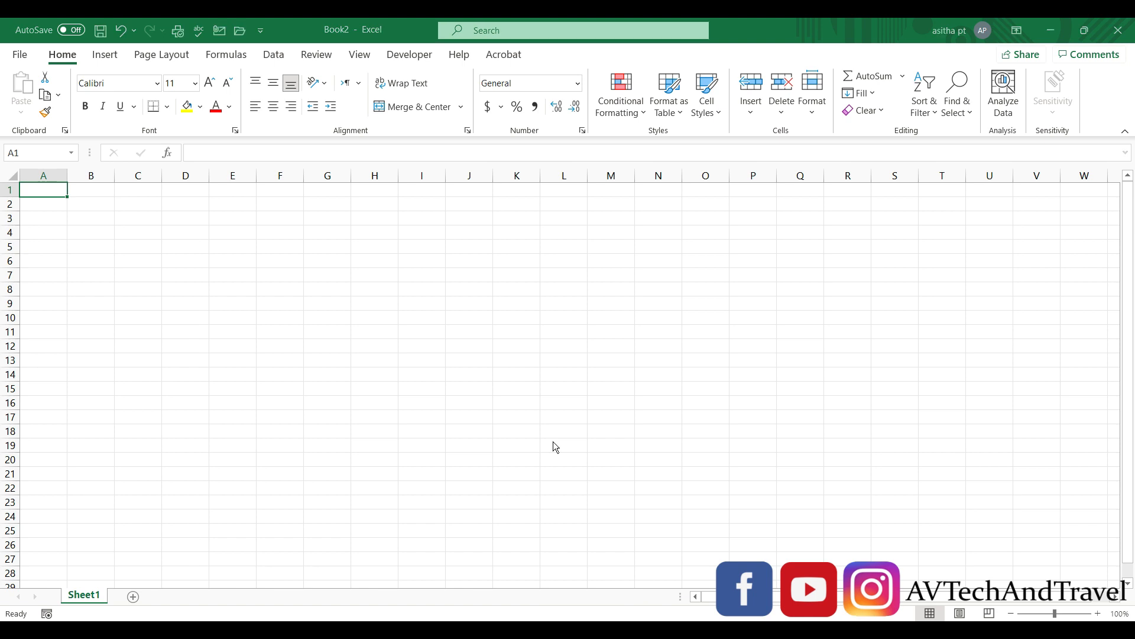
{"action": "key", "text": "ctrl+s"}
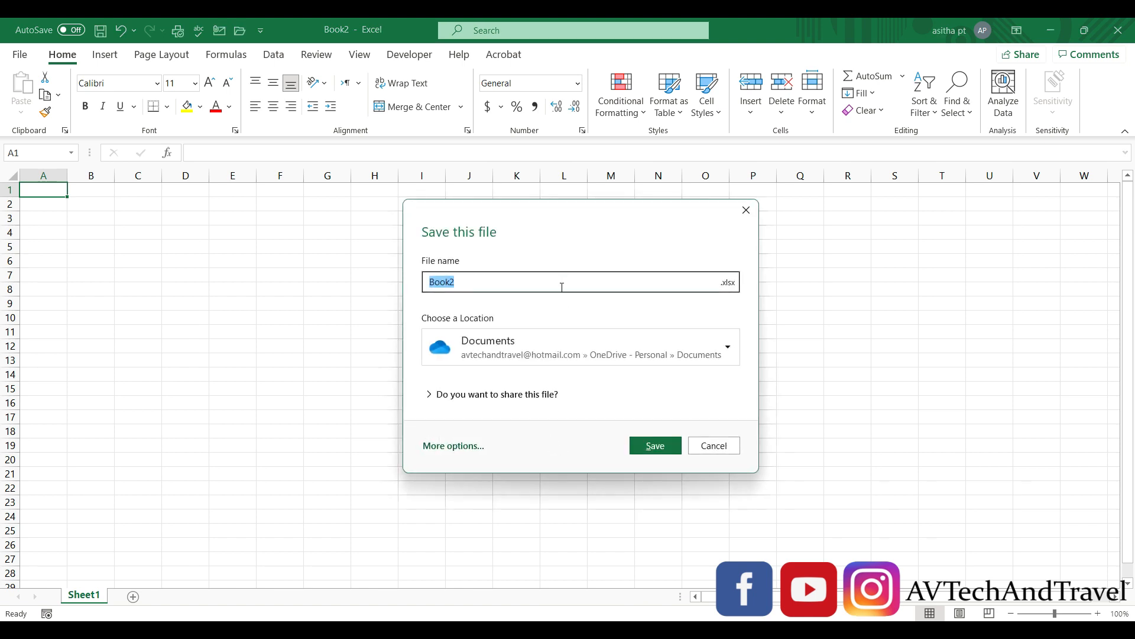
{"action": "left_click", "coordinate": [736, 345]}
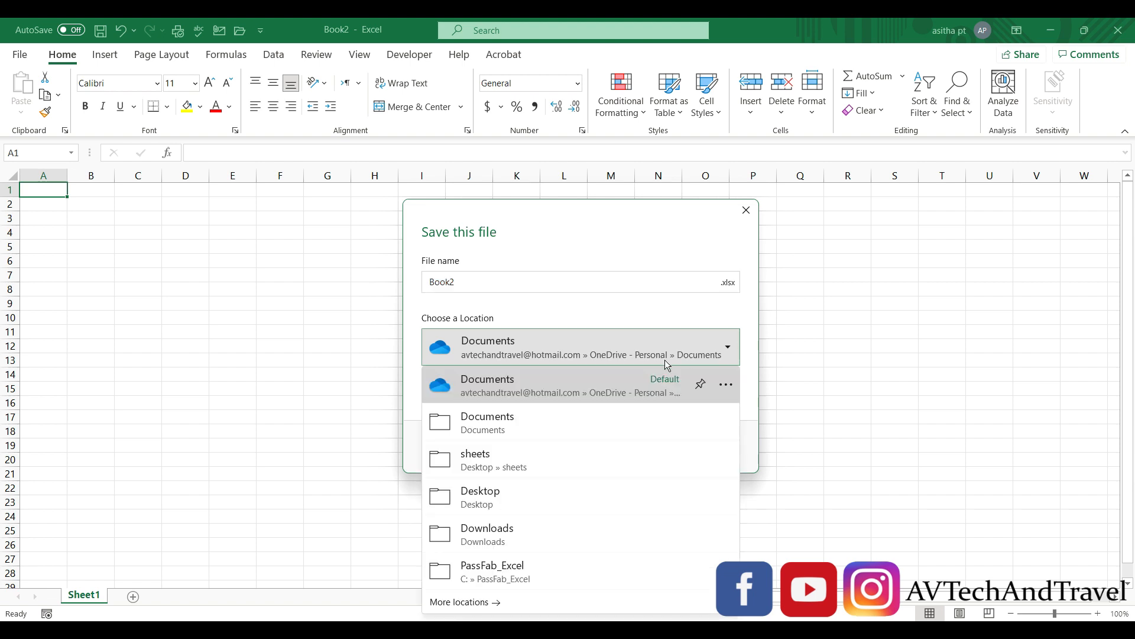
{"action": "left_click", "coordinate": [503, 496]}
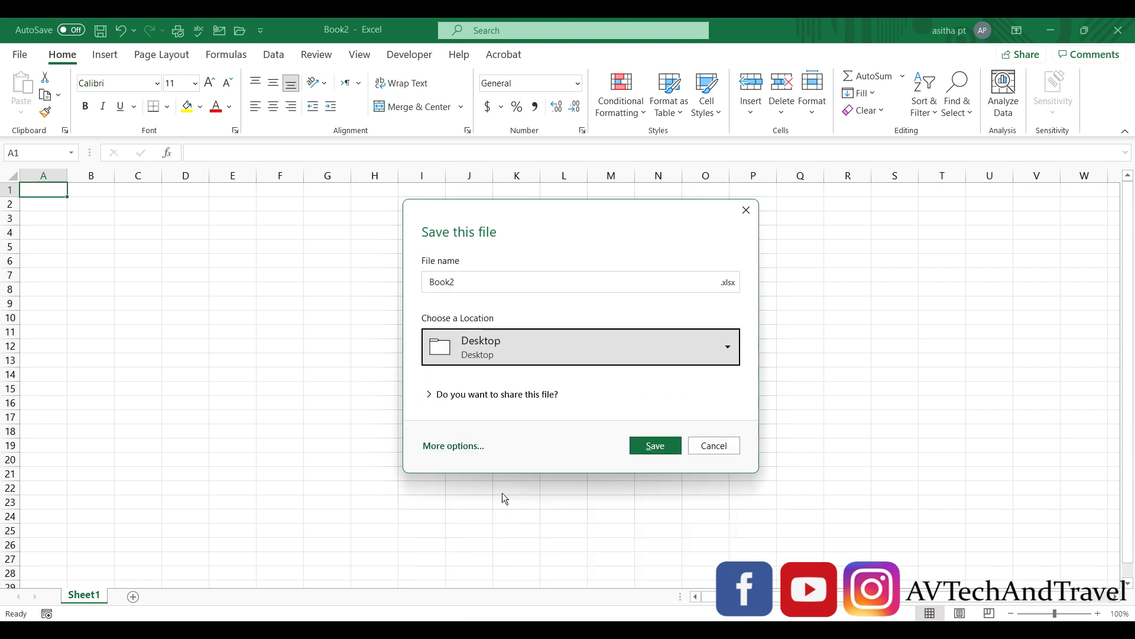
{"action": "left_click", "coordinate": [700, 443]}
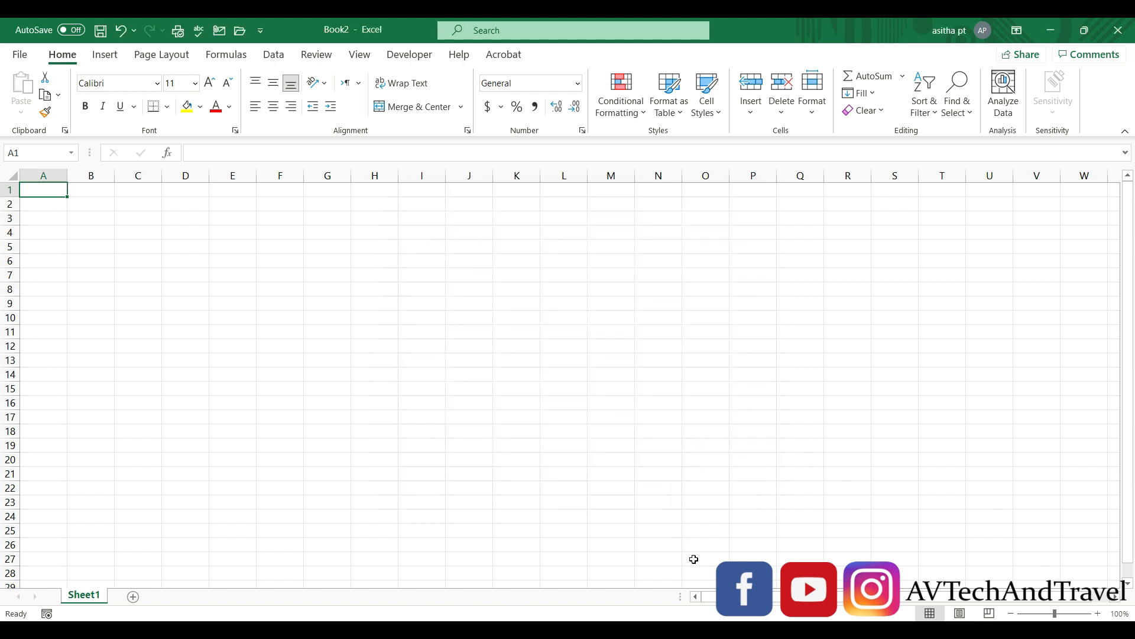
{"action": "mouse_move", "coordinate": [746, 630]}
{"action": "left_click", "coordinate": [710, 587]}
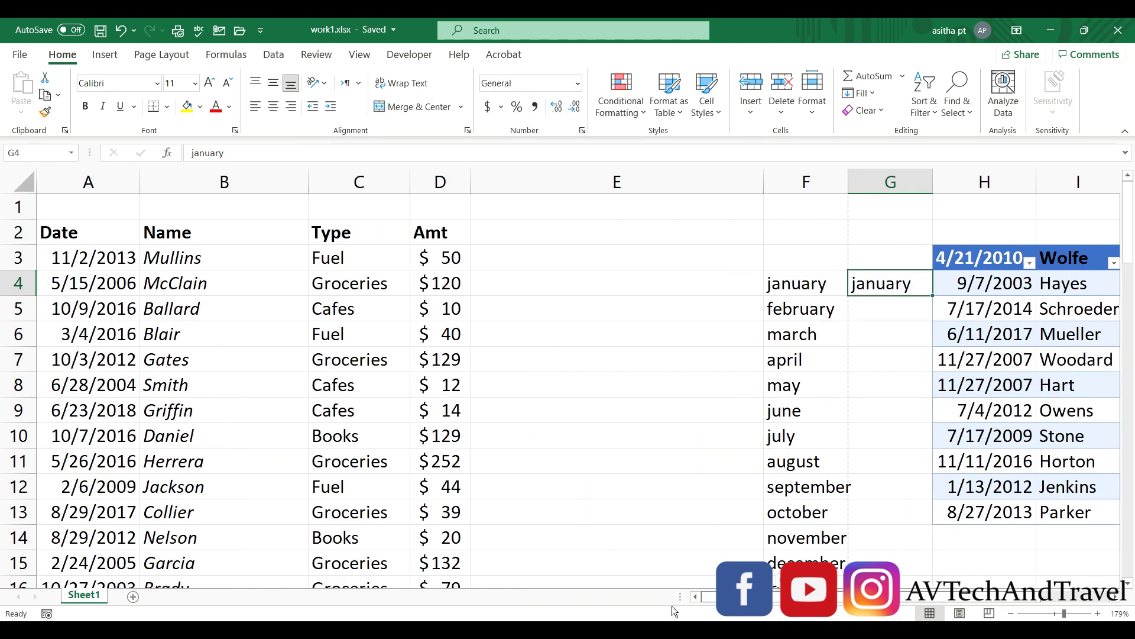
Bring up table creation for the expense data A2:D33 with headers and cancel it.
{"action": "left_click", "coordinate": [220, 435]}
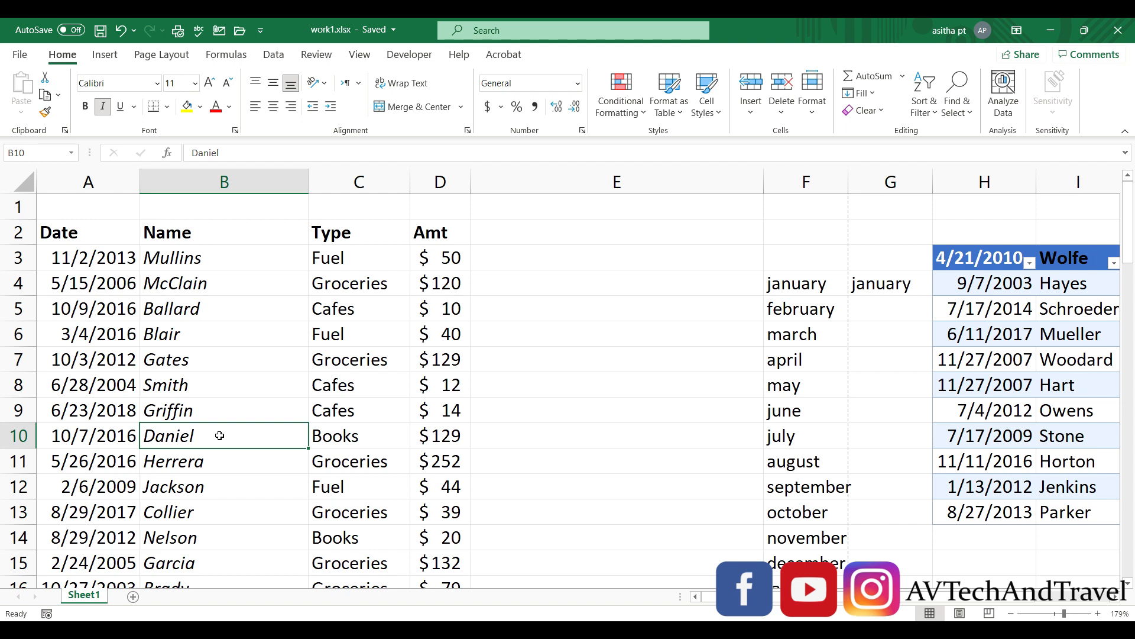
{"action": "key", "text": "ctrl+t"}
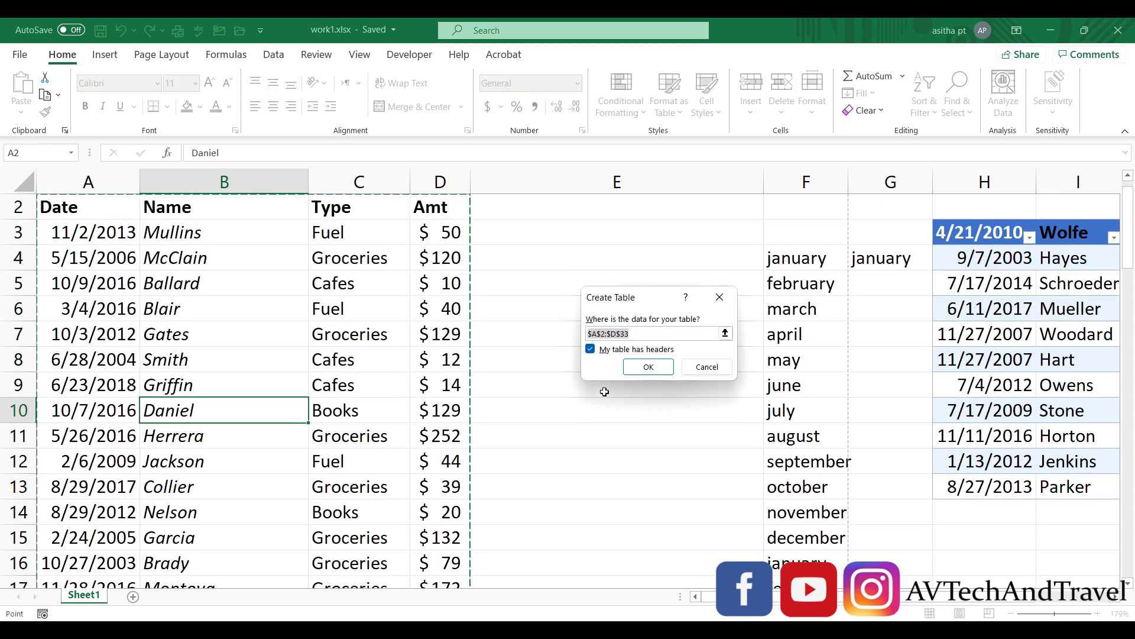
{"action": "left_click", "coordinate": [705, 368]}
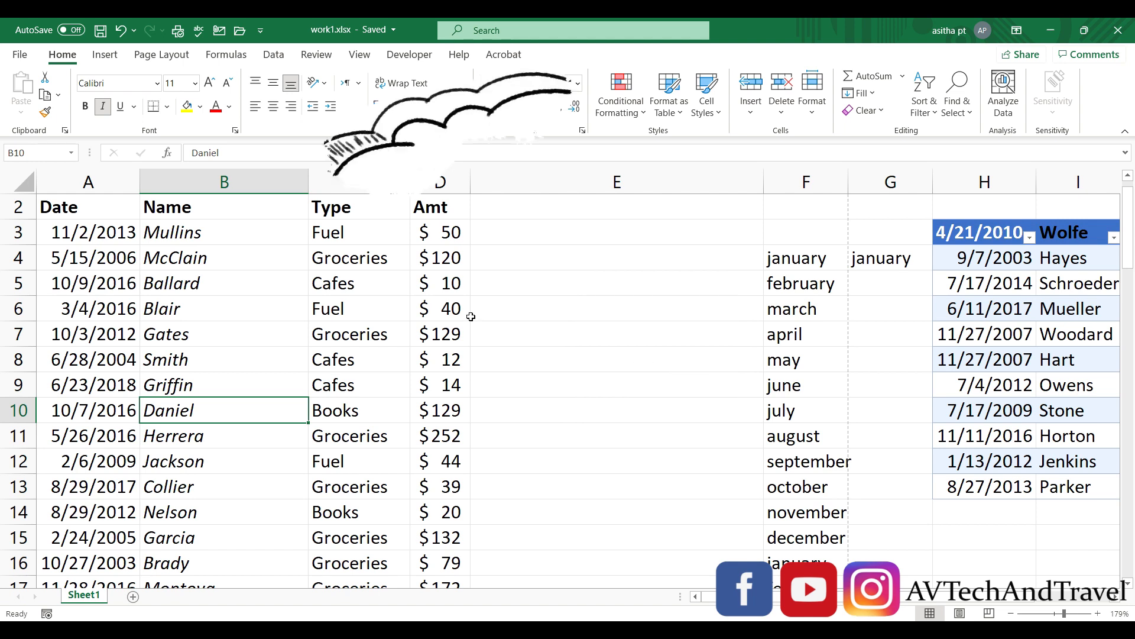
Underline the names in cells B3 to B10.
{"action": "left_click_drag", "start_coordinate": [207, 236], "coordinate": [191, 402]}
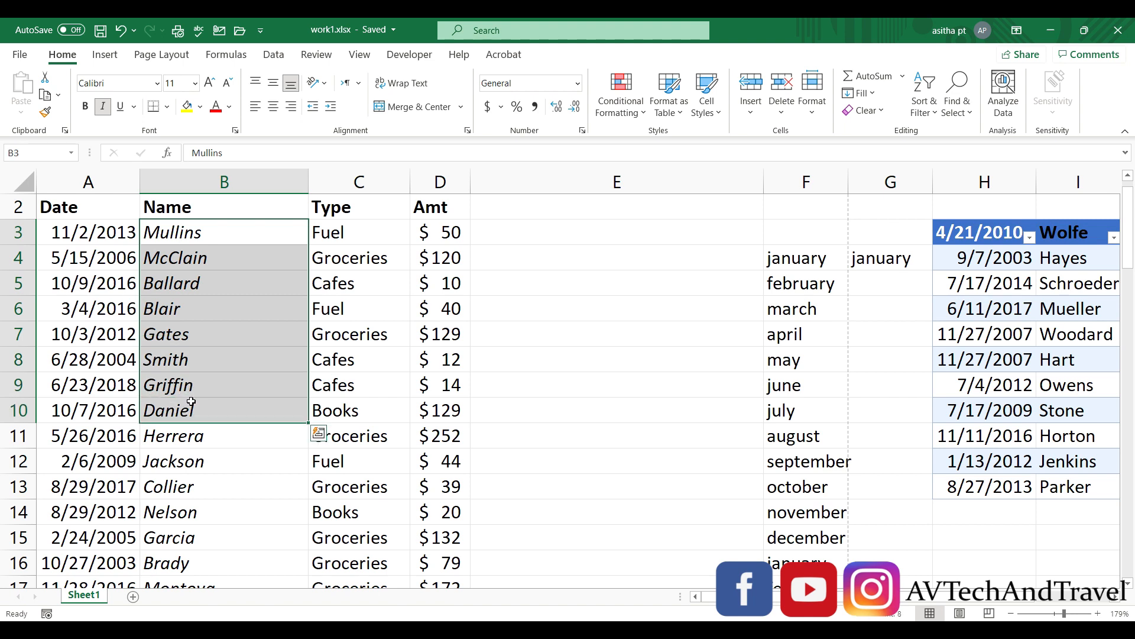
{"action": "key", "text": "ctrl+u"}
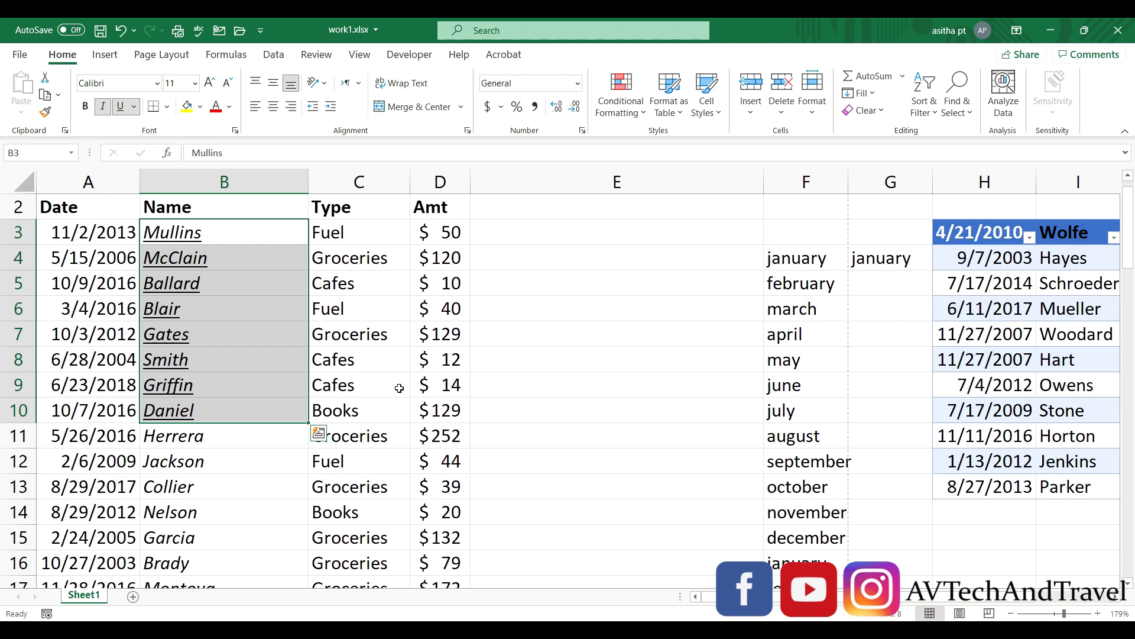
Copy the whole block of month names in columns F and G and paste it starting at cell E8.
{"action": "left_click", "coordinate": [824, 360]}
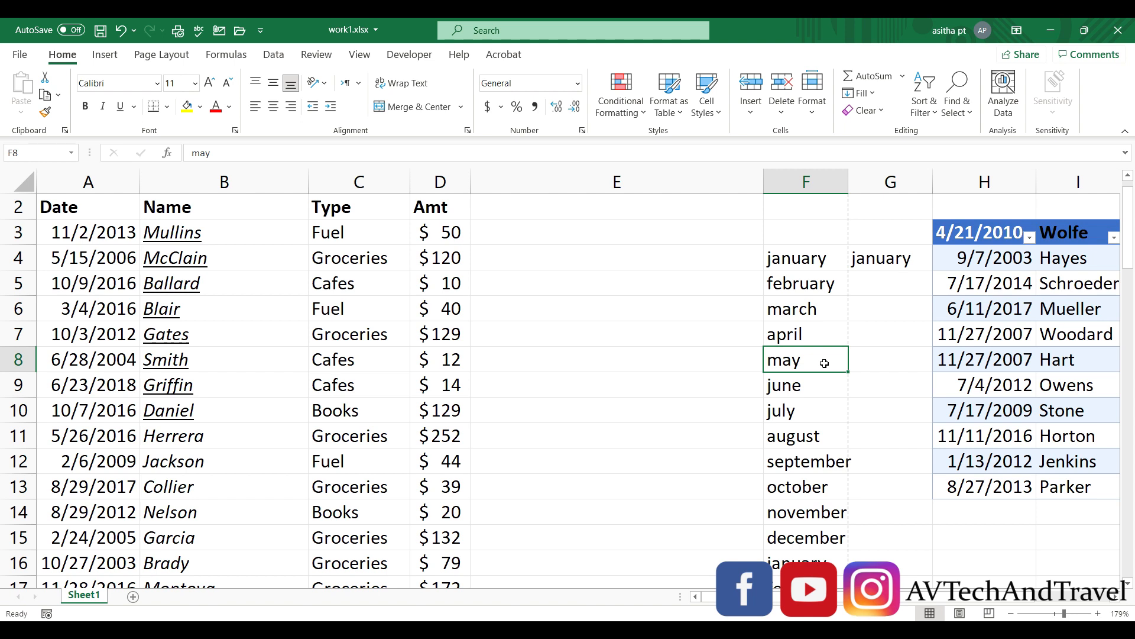
{"action": "key", "text": "ctrl+a"}
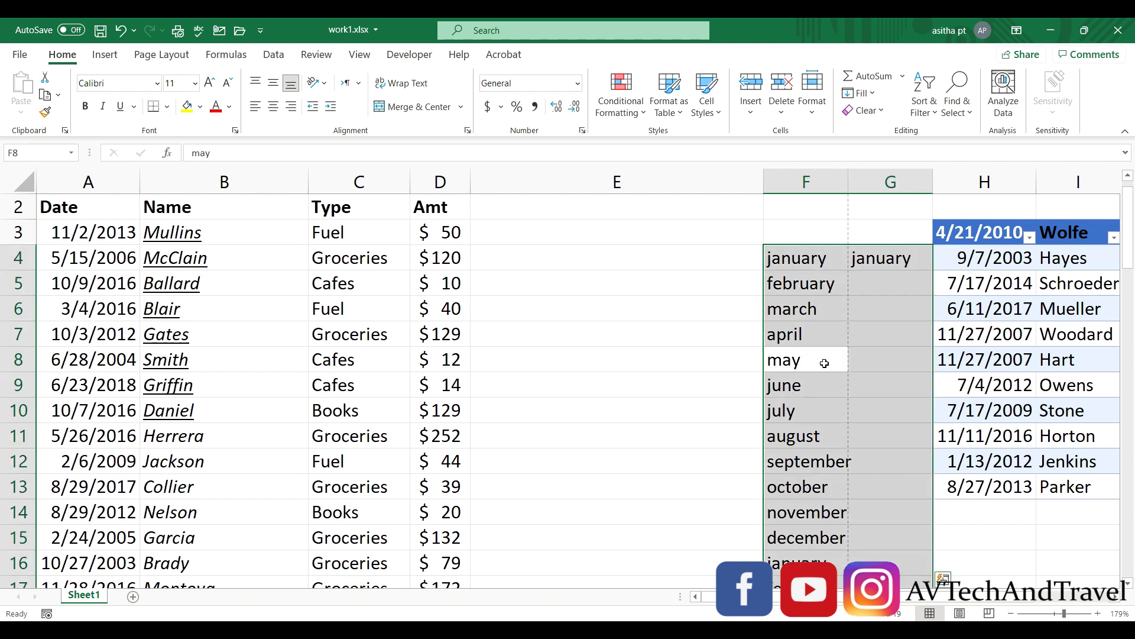
{"action": "key", "text": "ctrl+c"}
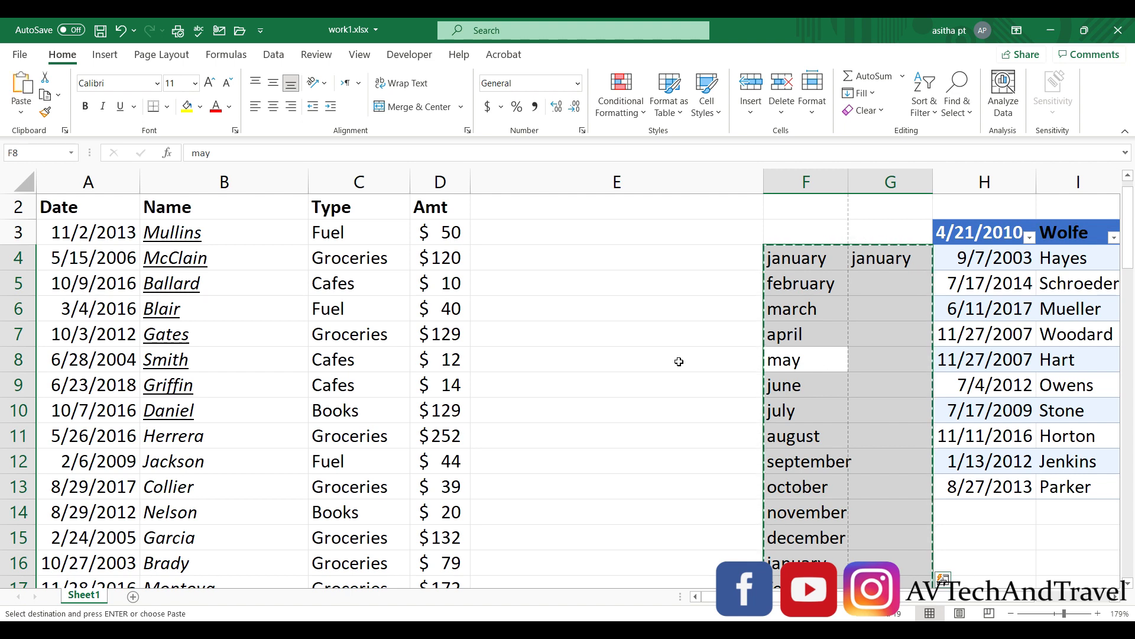
{"action": "left_click", "coordinate": [625, 370]}
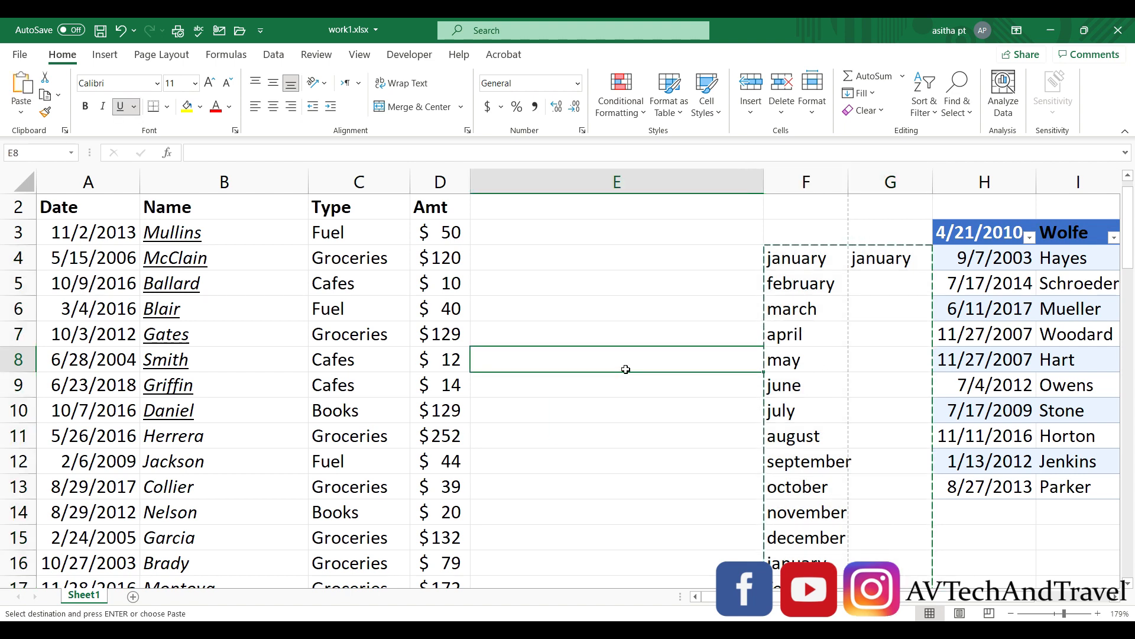
{"action": "key", "text": "Return"}
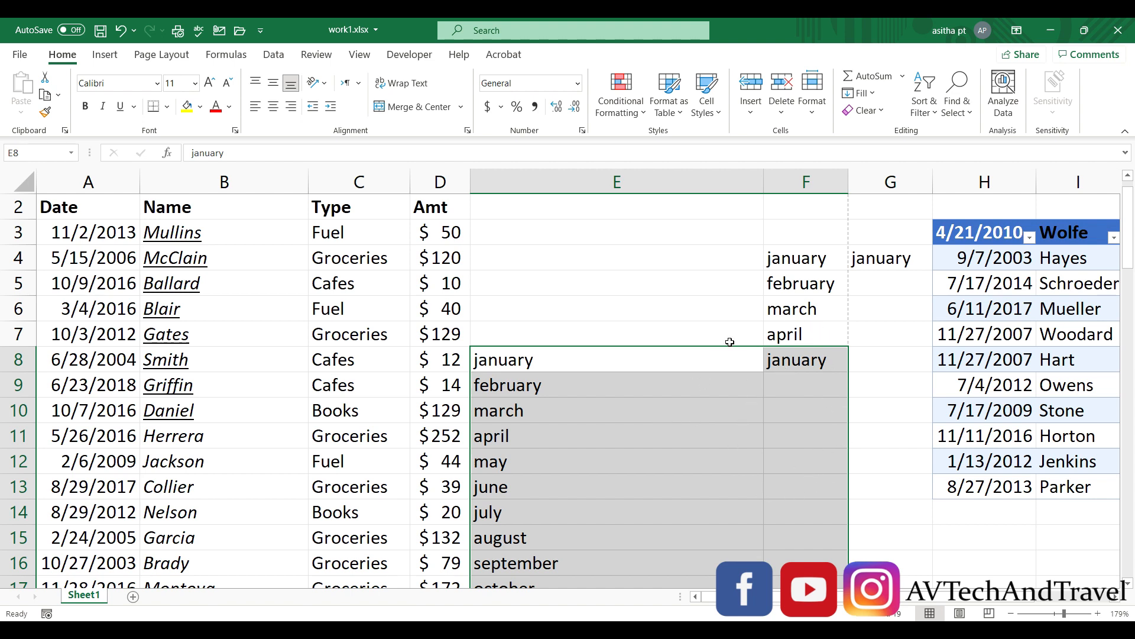
{"action": "left_click", "coordinate": [727, 318]}
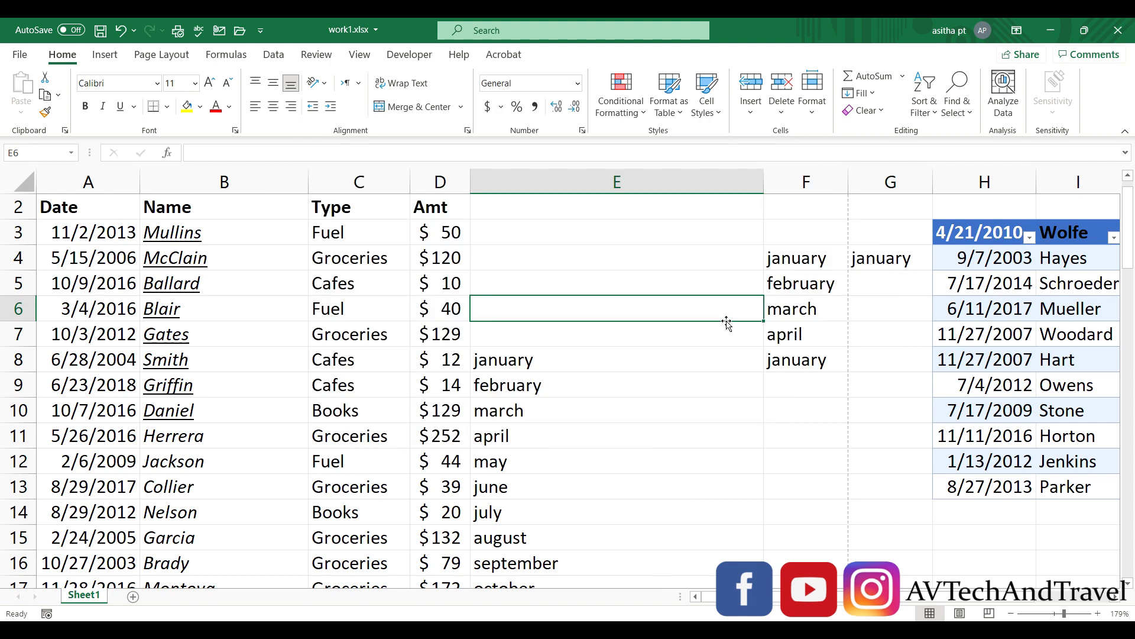
Switch to the Book2 workbook and return to work1.xlsx.
{"action": "mouse_move", "coordinate": [747, 633]}
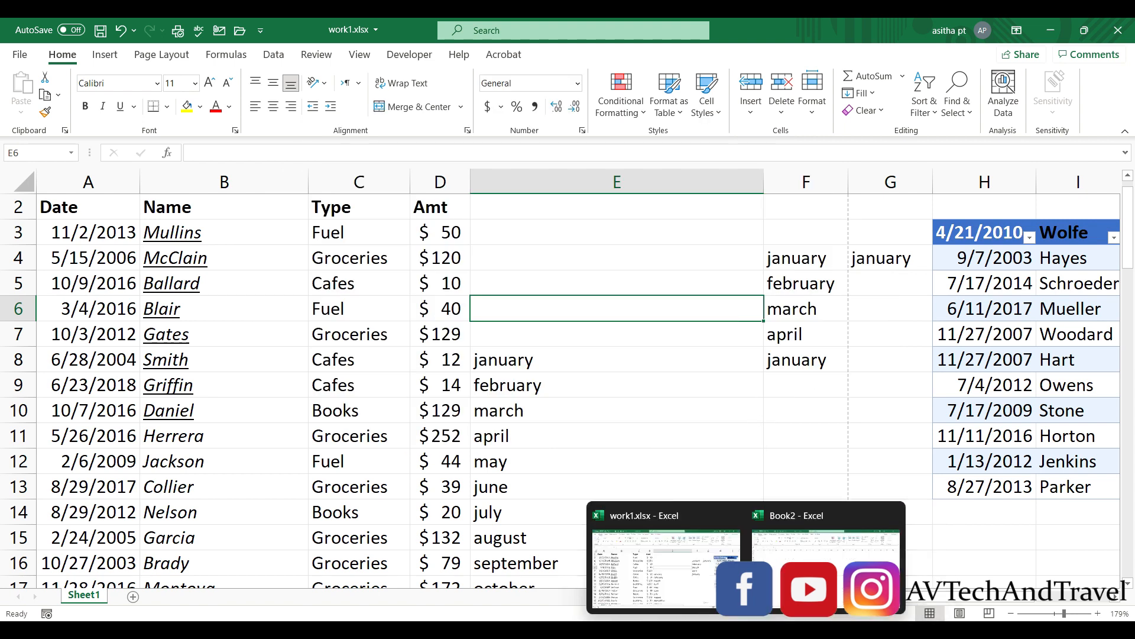
{"action": "left_click", "coordinate": [825, 561]}
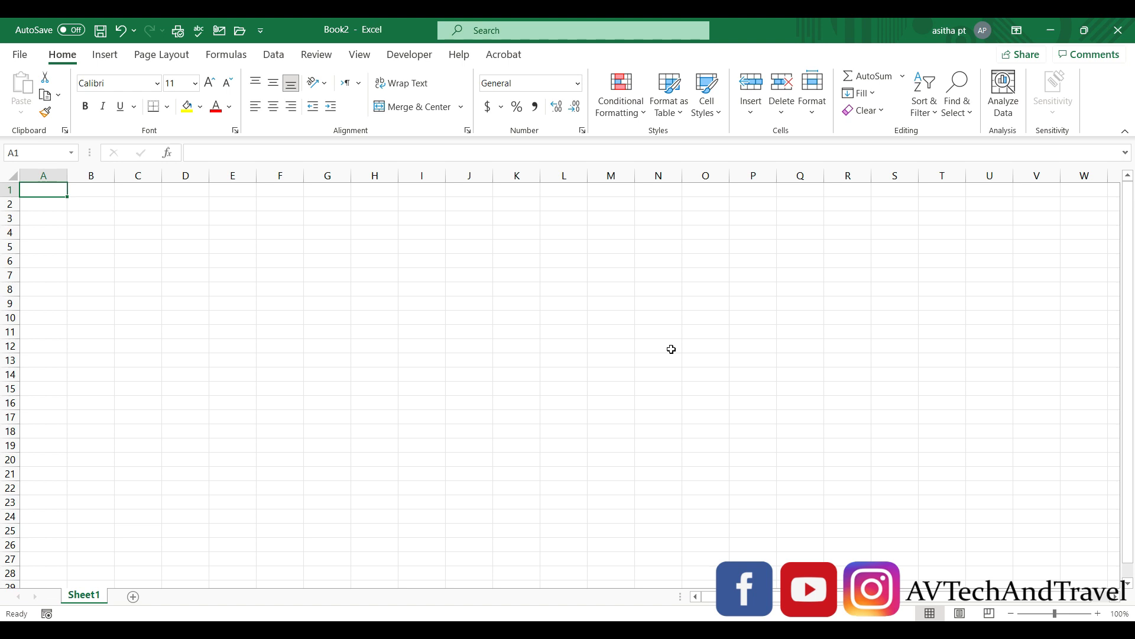
{"action": "key", "text": "ctrl+Tab"}
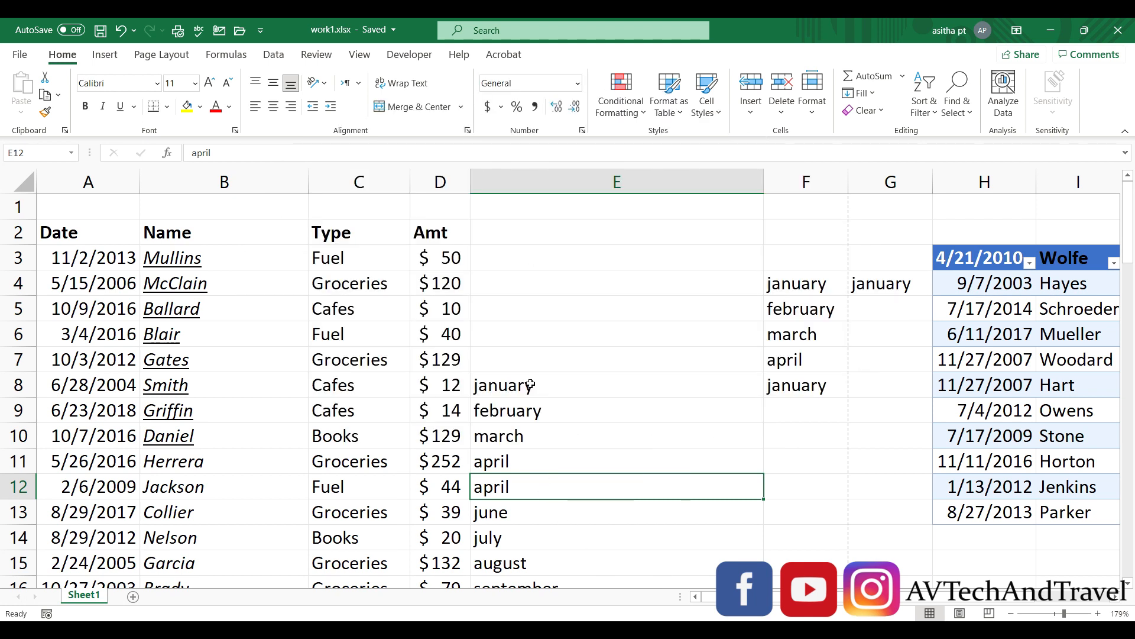
Cut the month names in E8:E15 and paste them starting at cell E2.
{"action": "left_click_drag", "start_coordinate": [530, 385], "coordinate": [560, 561]}
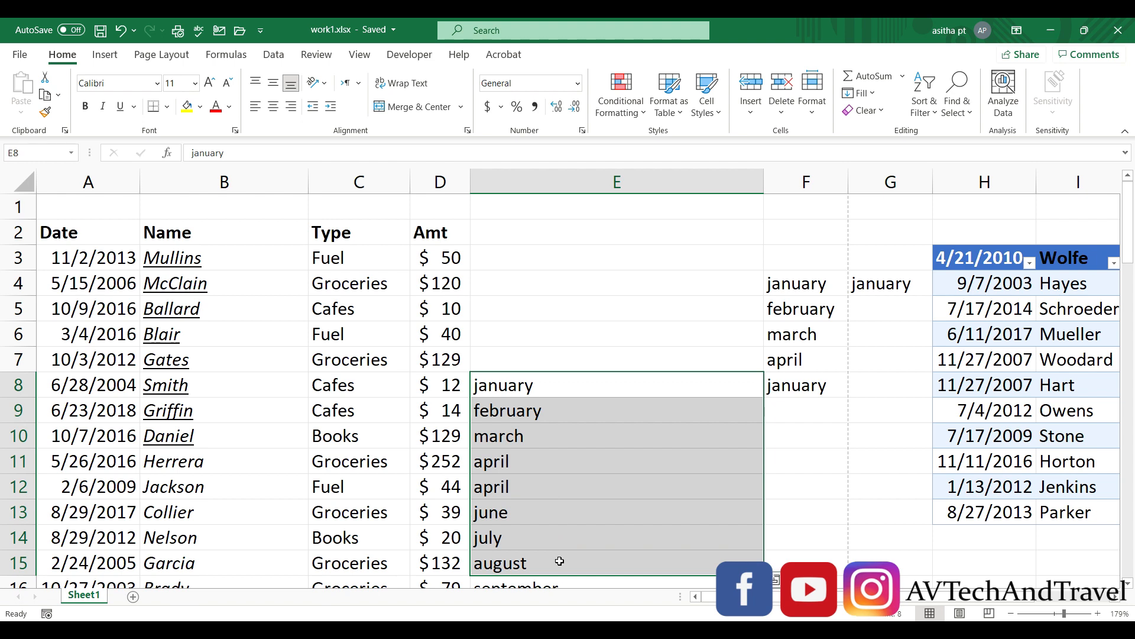
{"action": "key", "text": "ctrl+x"}
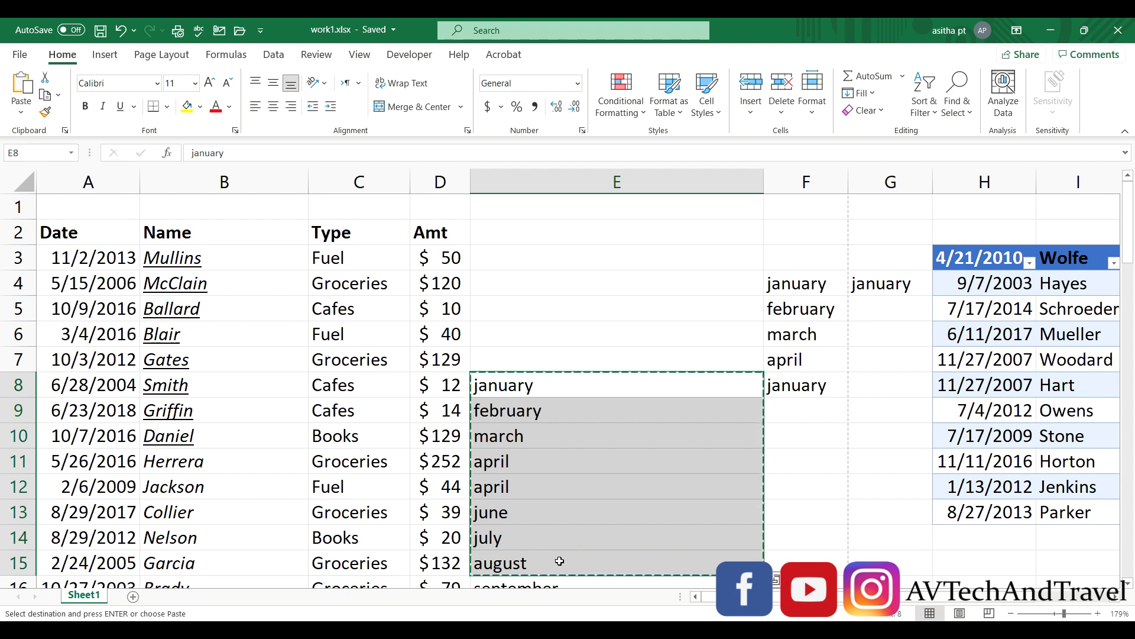
{"action": "left_click", "coordinate": [529, 240]}
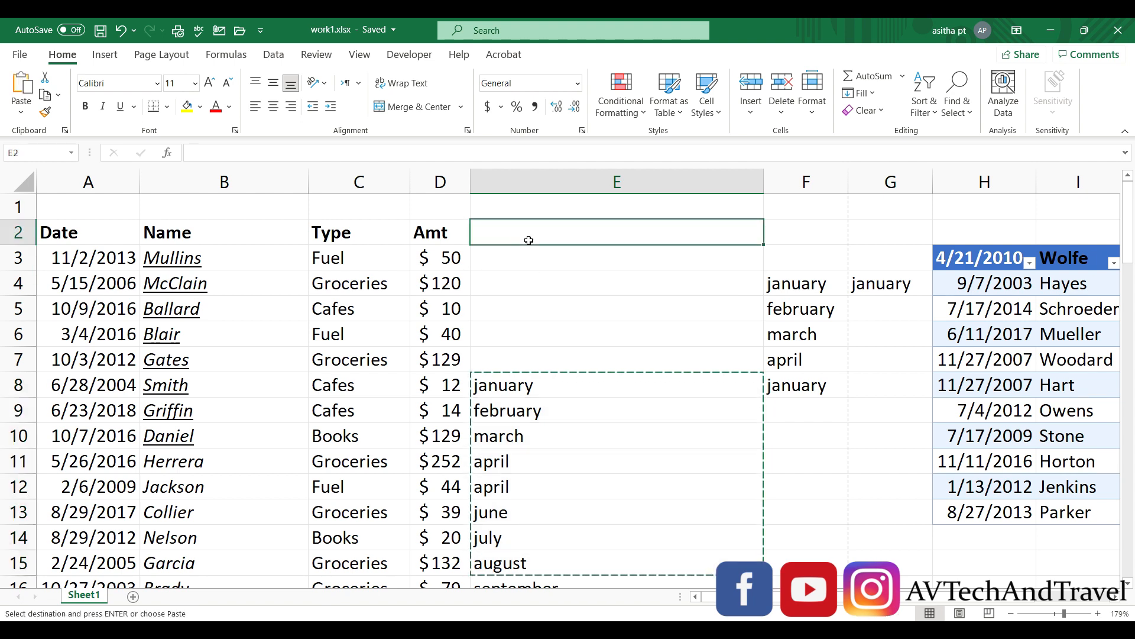
{"action": "key", "text": "ctrl+v"}
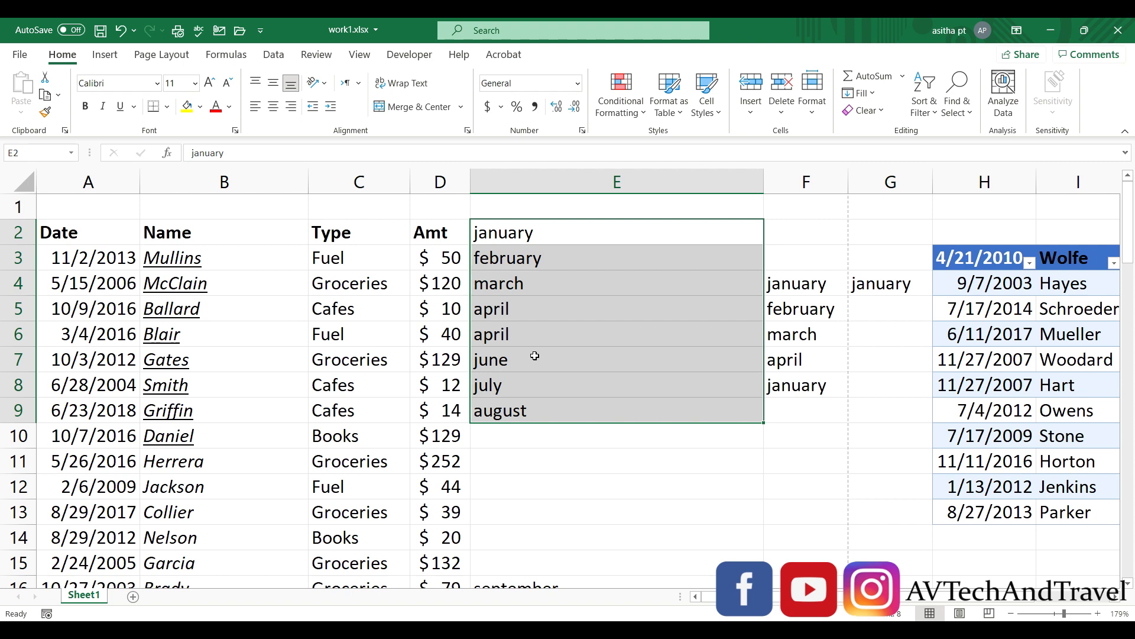
Undo the move of the month names in column E and redo it.
{"action": "left_click", "coordinate": [549, 484]}
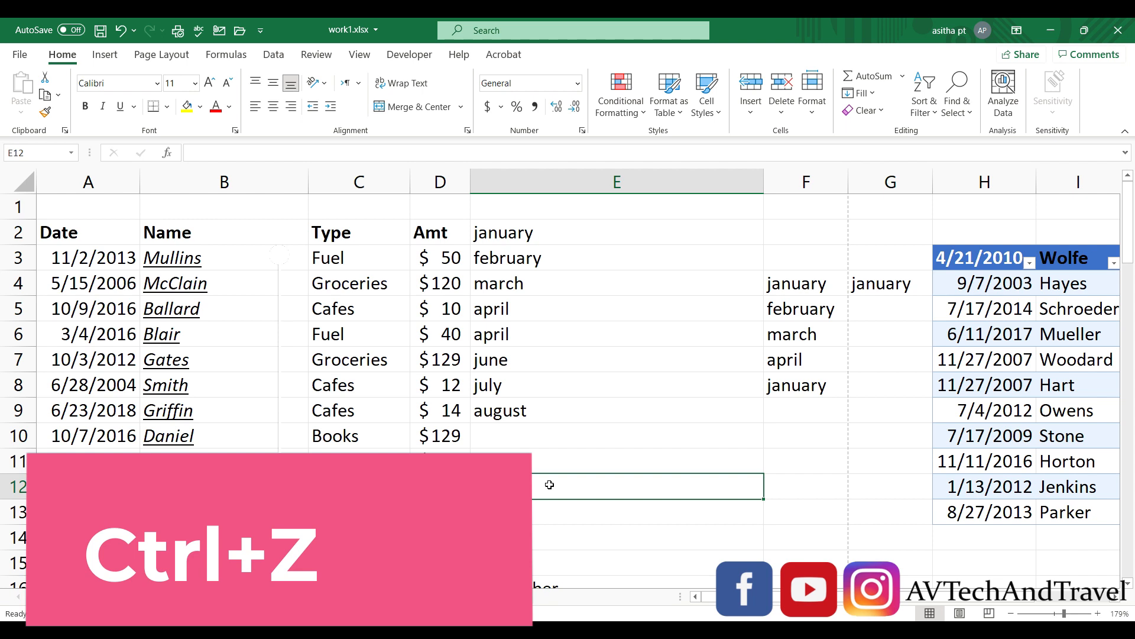
{"action": "key", "text": "ctrl+z"}
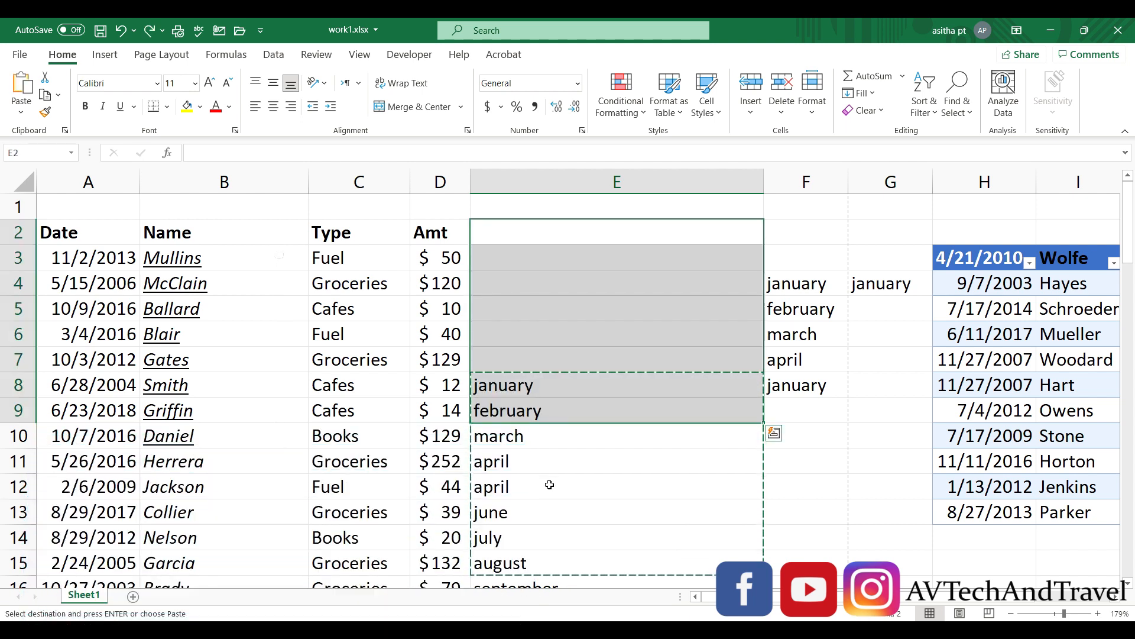
{"action": "left_click", "coordinate": [800, 501]}
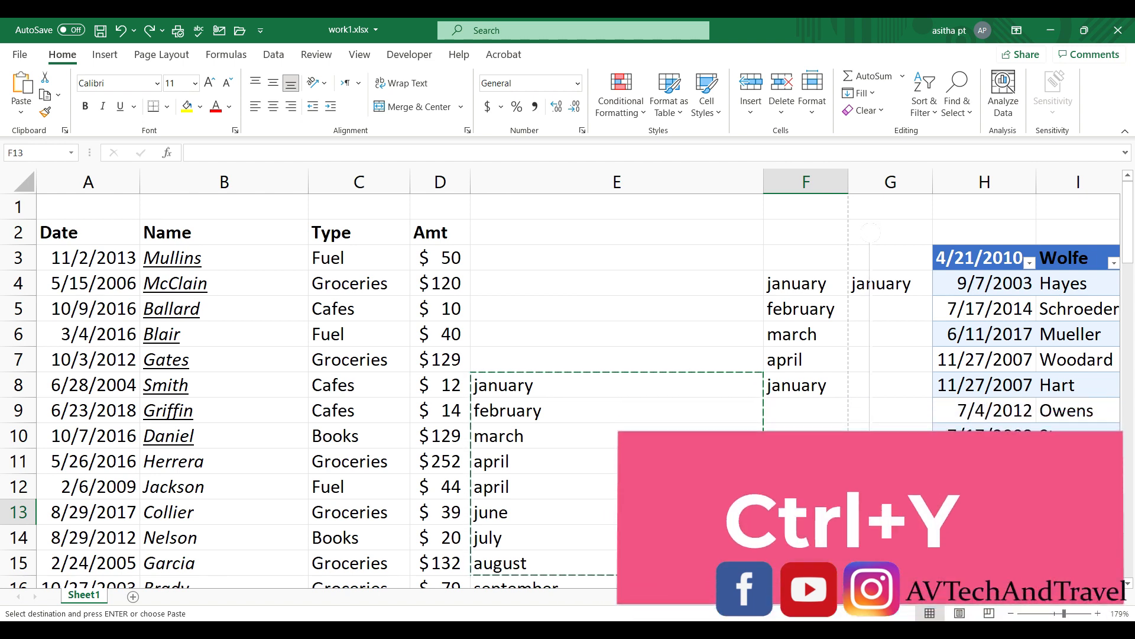
{"action": "key", "text": "ctrl+y"}
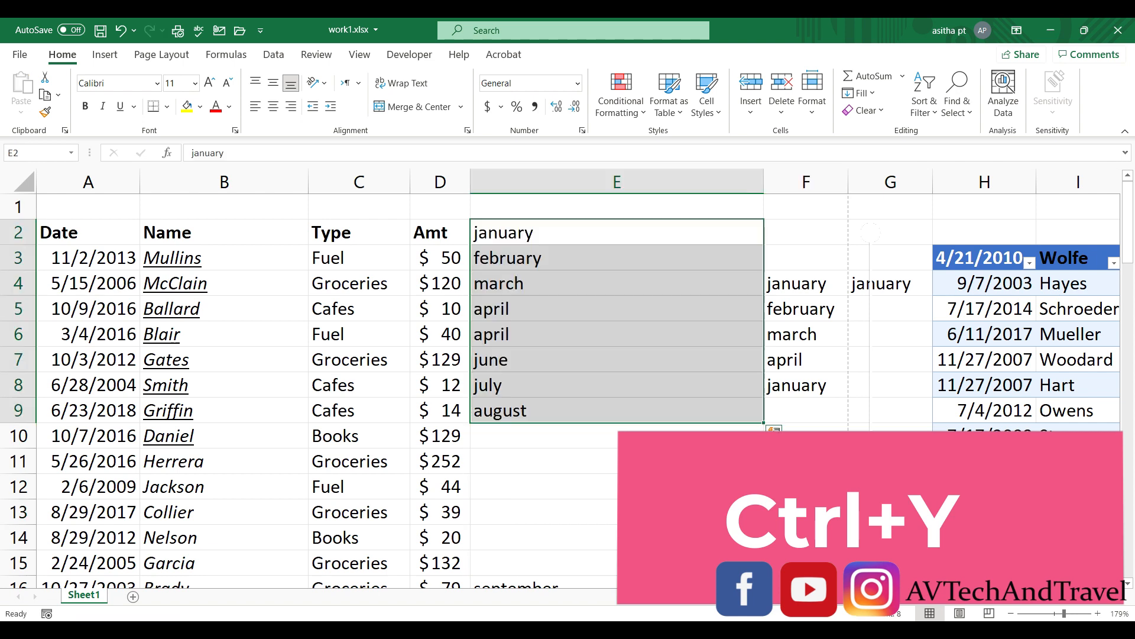